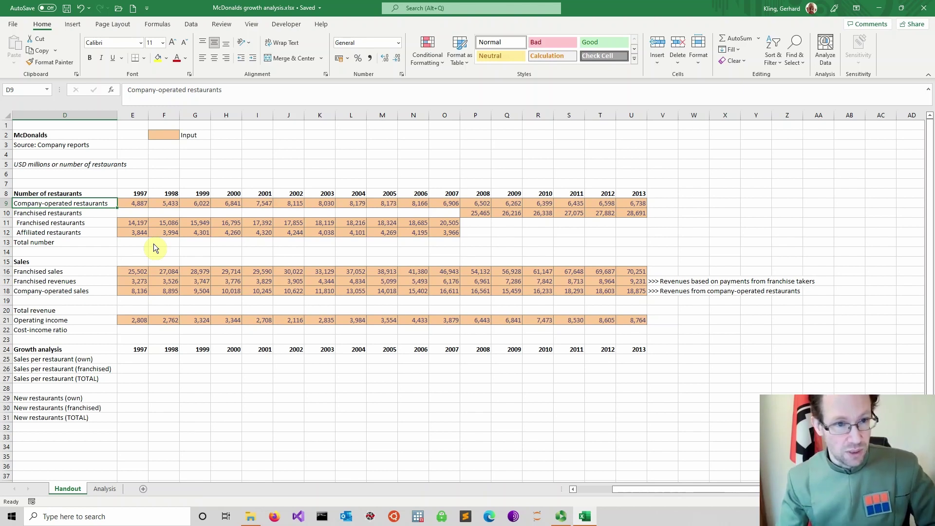
# Calculate the 1997 franchised restaurants in E10 with the formula =E11+E12
pyautogui.press('Down')
pyautogui.press('Down')
pyautogui.click(471, 216)
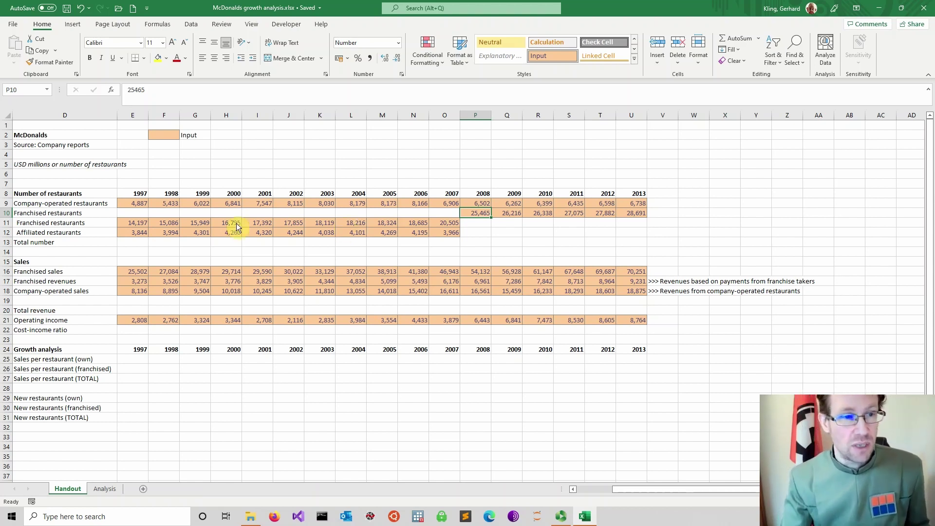
pyautogui.click(130, 214)
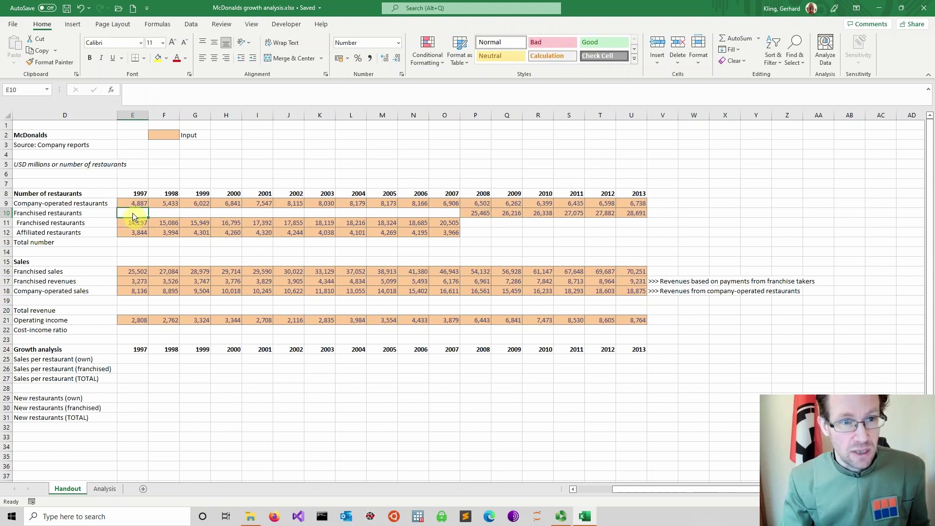
pyautogui.moveTo(133, 212); pyautogui.dragTo(440, 213)
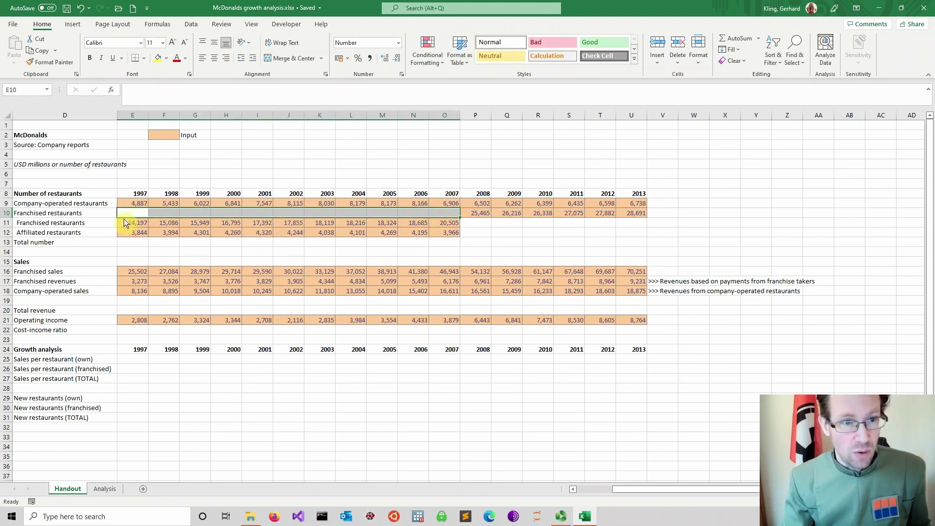
pyautogui.click(130, 214)
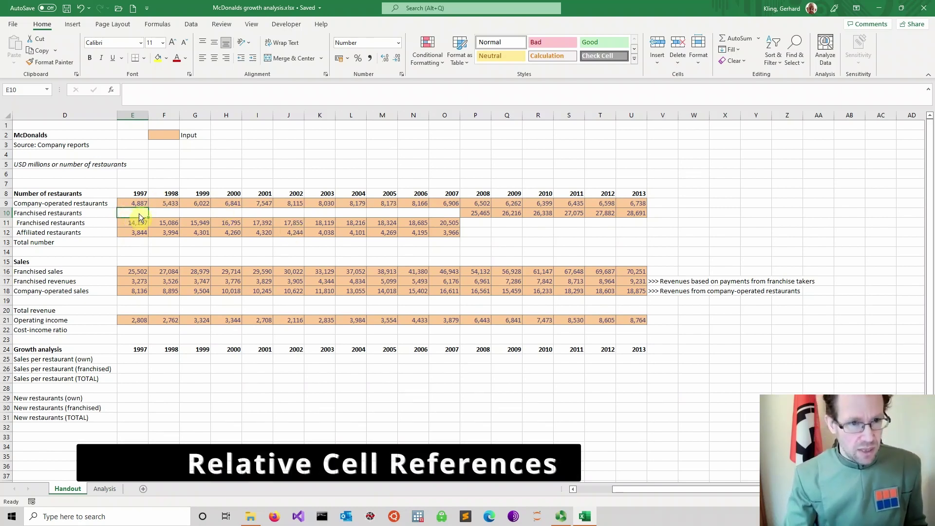
pyautogui.write('=')
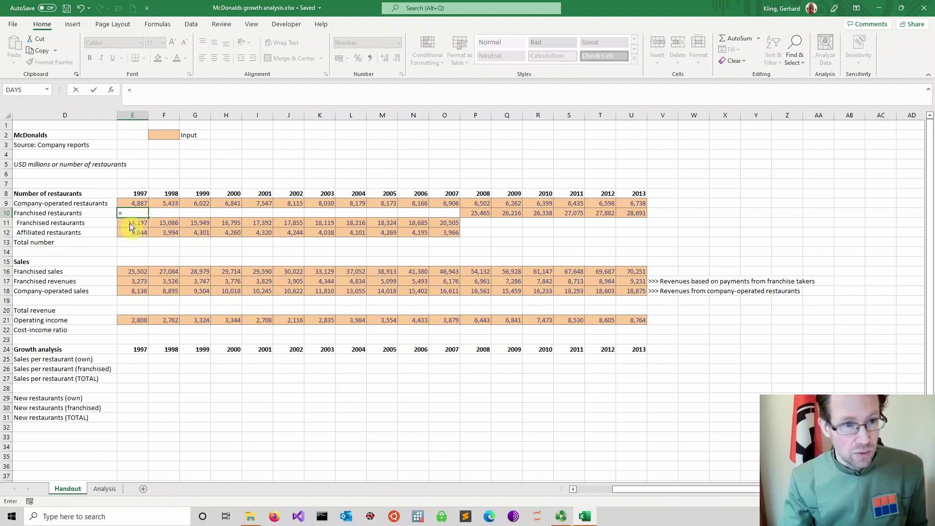
pyautogui.click(130, 223)
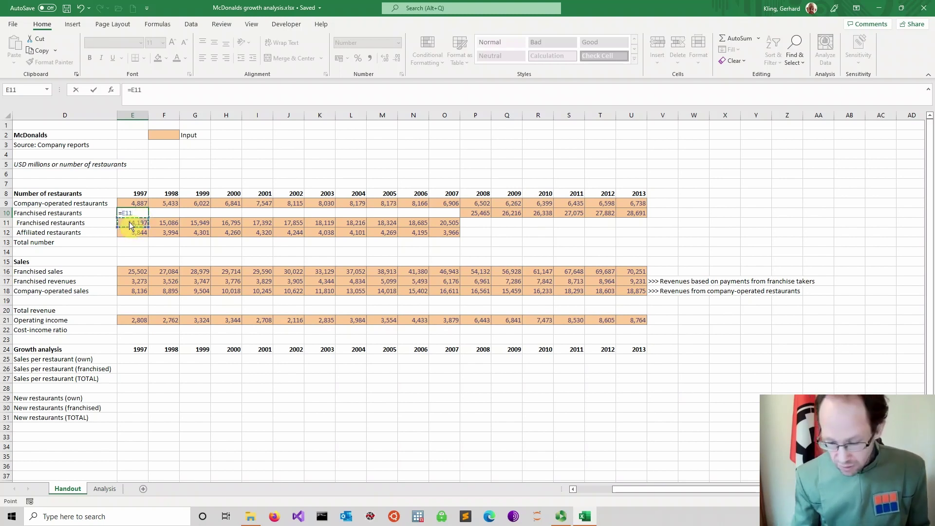
pyautogui.write('+')
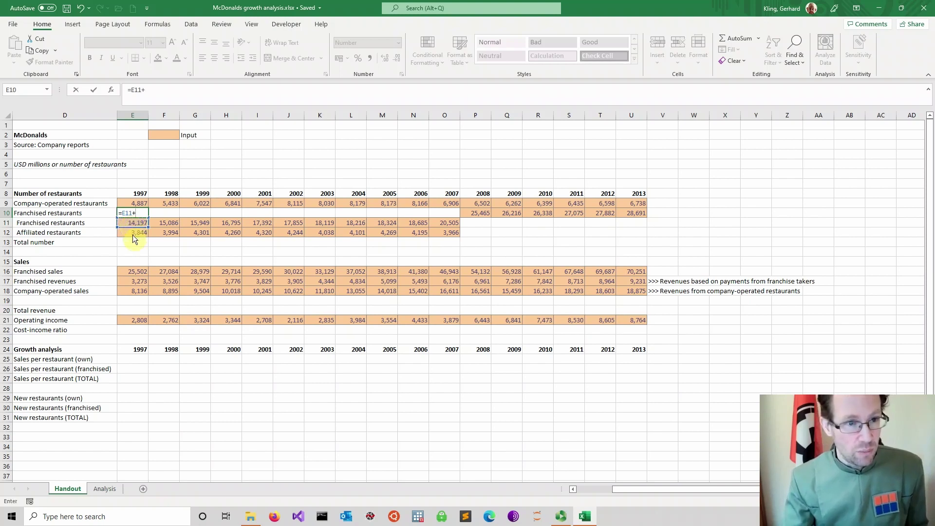
pyautogui.click(132, 235)
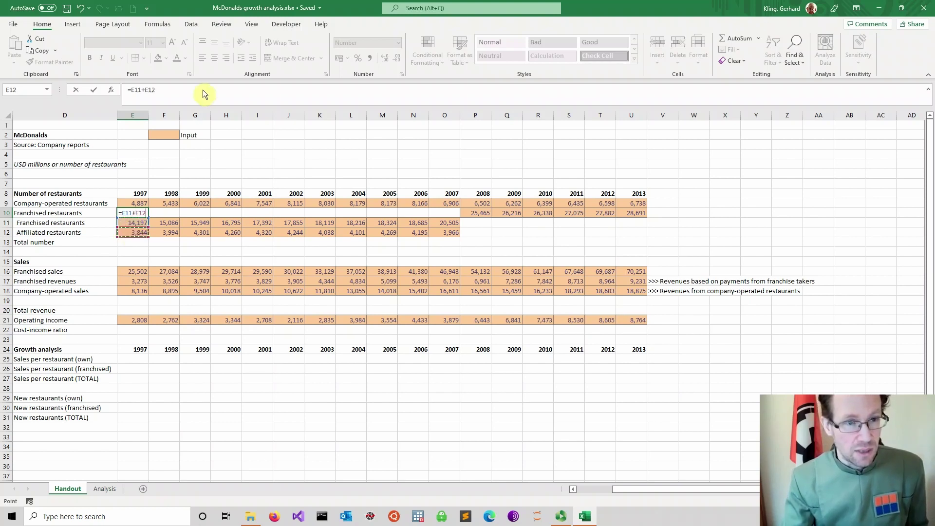
pyautogui.click(190, 92)
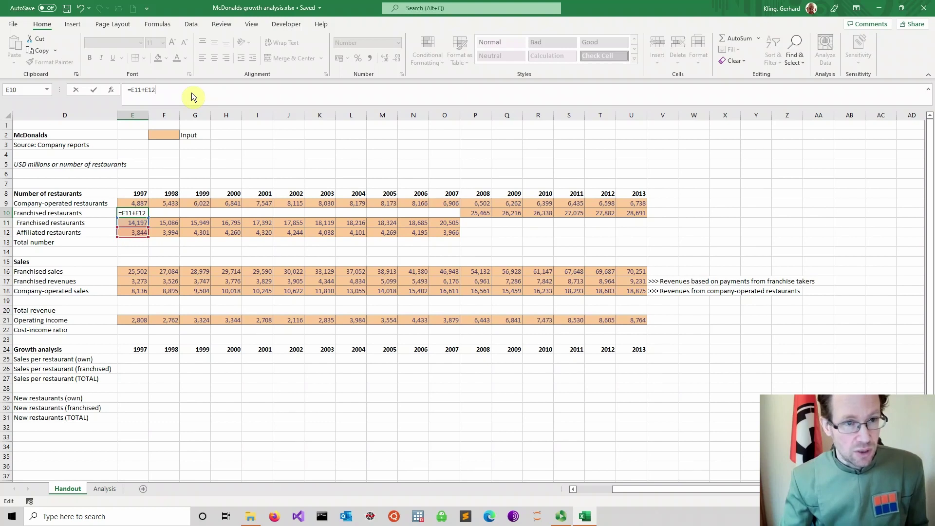
pyautogui.press('Return')
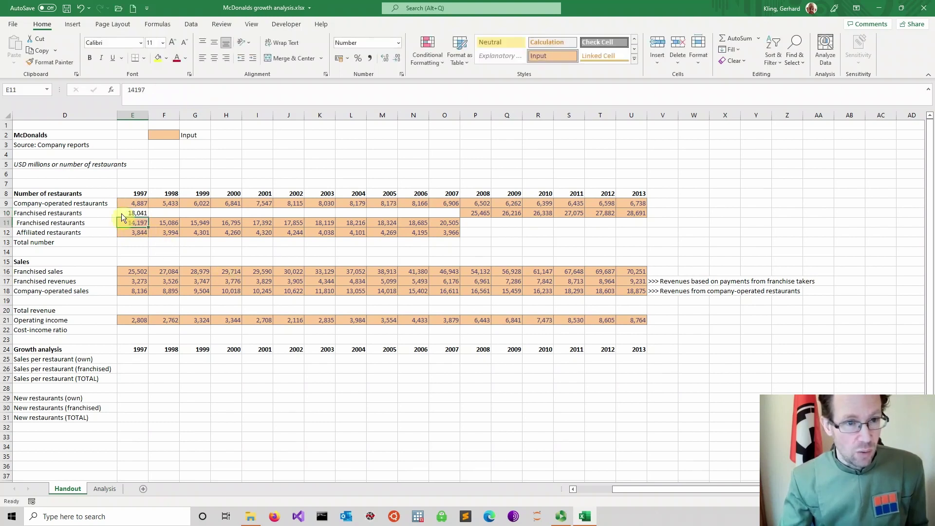
# Copy the franchised restaurants formula from E10 across the row to 2007 in O10
pyautogui.click(121, 213)
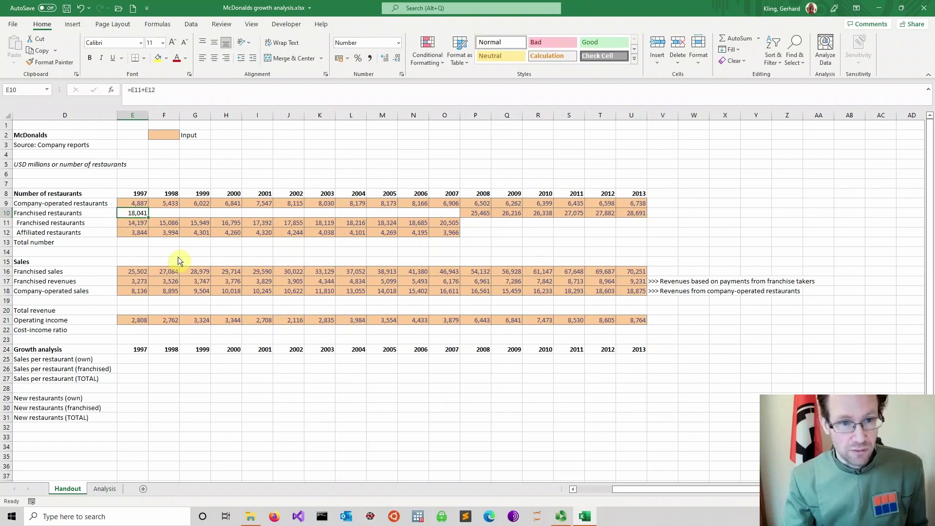
pyautogui.hotkey('alt', 'w')
pyautogui.press('j')
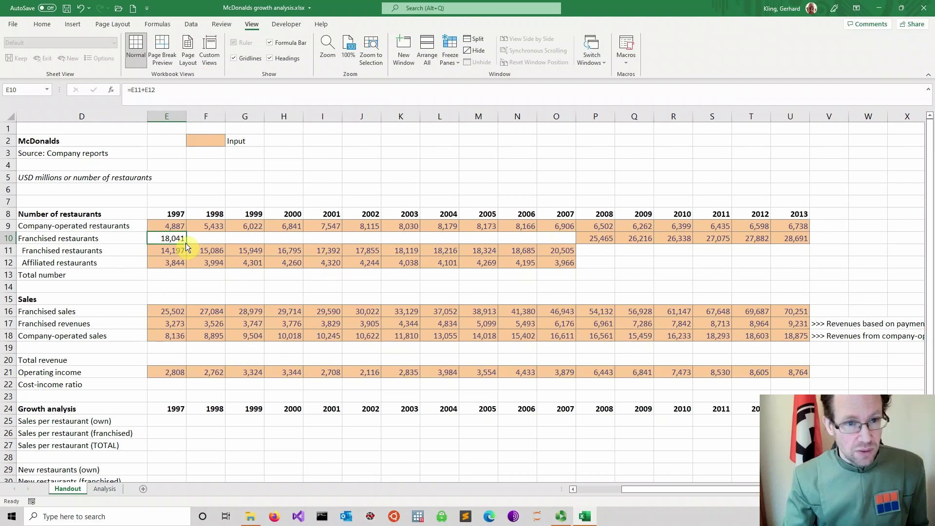
pyautogui.moveTo(186, 243); pyautogui.dragTo(574, 243)
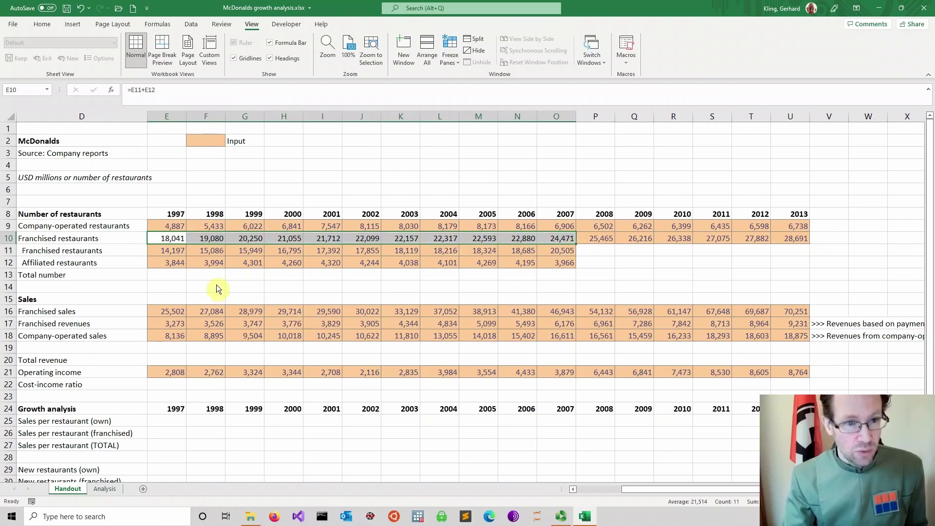
# Examine how the relative cell references shift in the franchised restaurants formulas across row 10
pyautogui.click(208, 240)
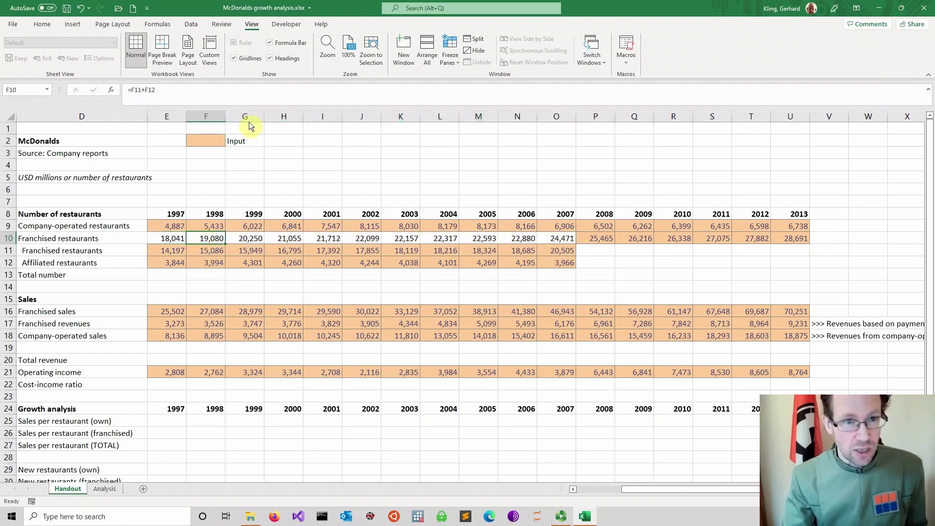
pyautogui.click(197, 90)
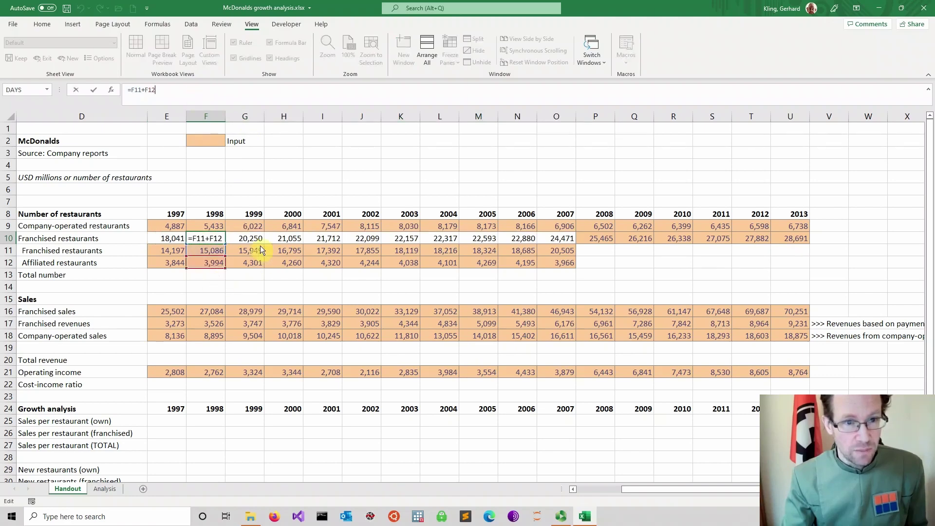
pyautogui.click(252, 238)
pyautogui.doubleClick(252, 239)
pyautogui.click(309, 322)
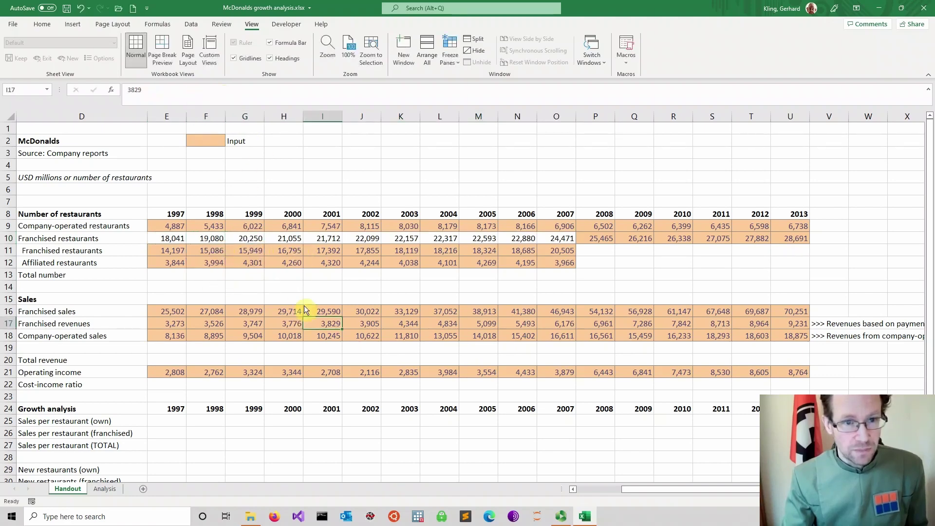
pyautogui.click(287, 240)
pyautogui.click(221, 91)
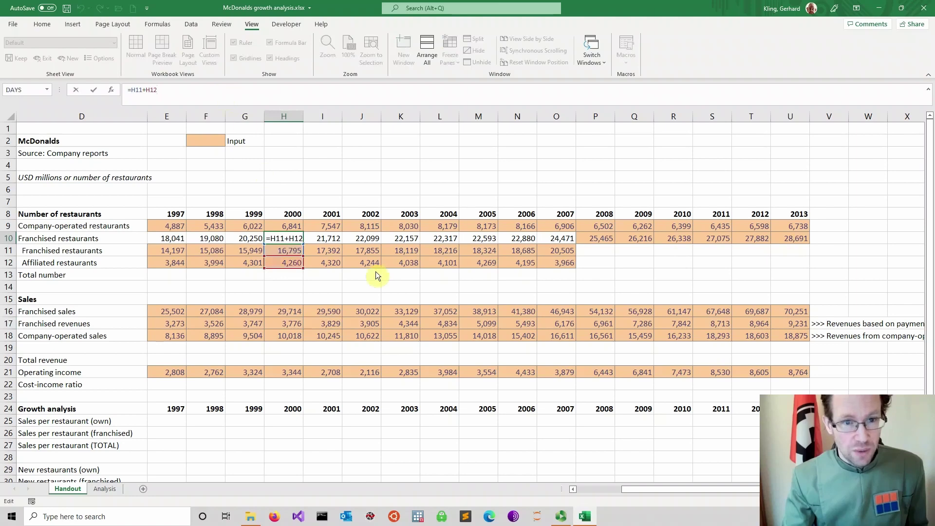
pyautogui.press('Return')
pyautogui.click(323, 238)
pyautogui.click(247, 94)
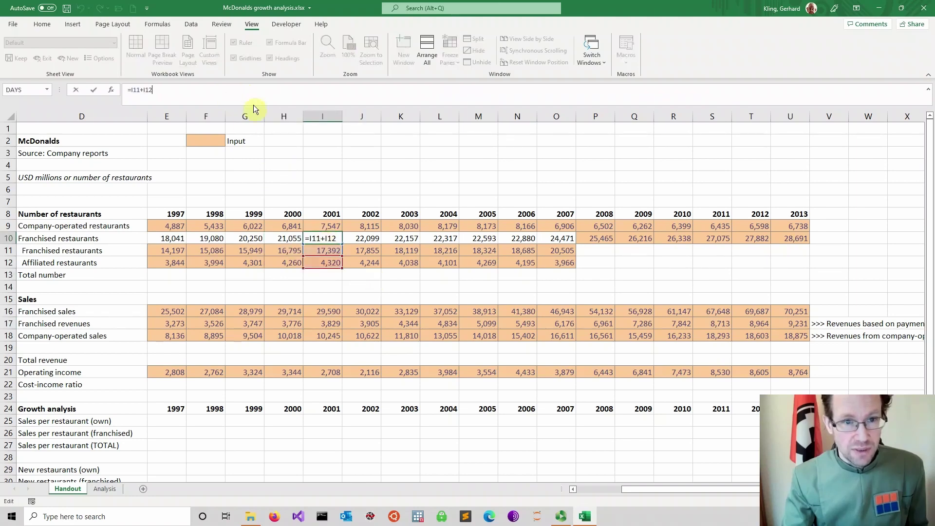
pyautogui.click(375, 274)
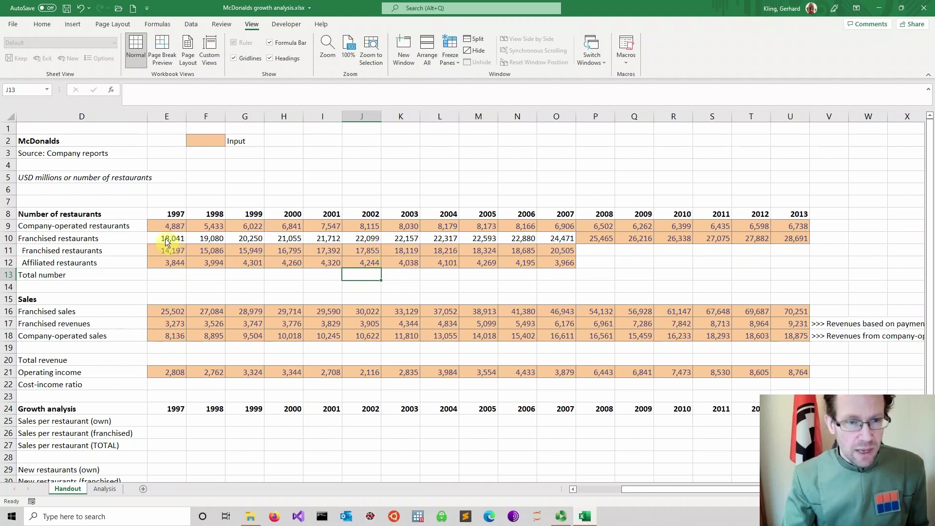
pyautogui.moveTo(166, 242); pyautogui.dragTo(550, 239)
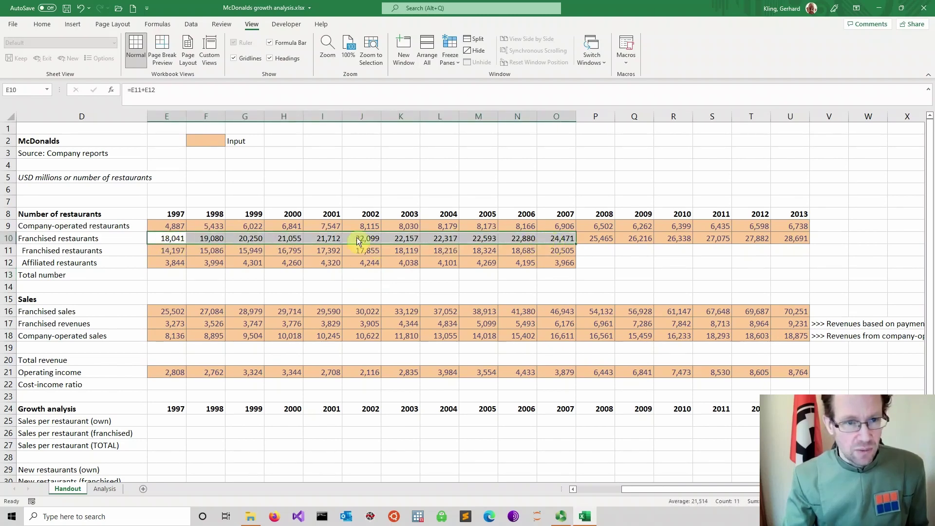
pyautogui.click(173, 238)
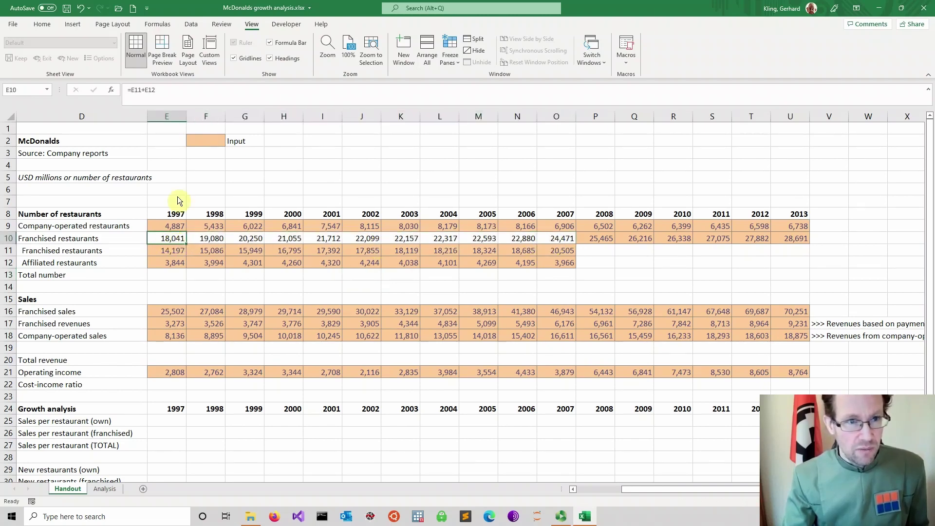
pyautogui.click(183, 91)
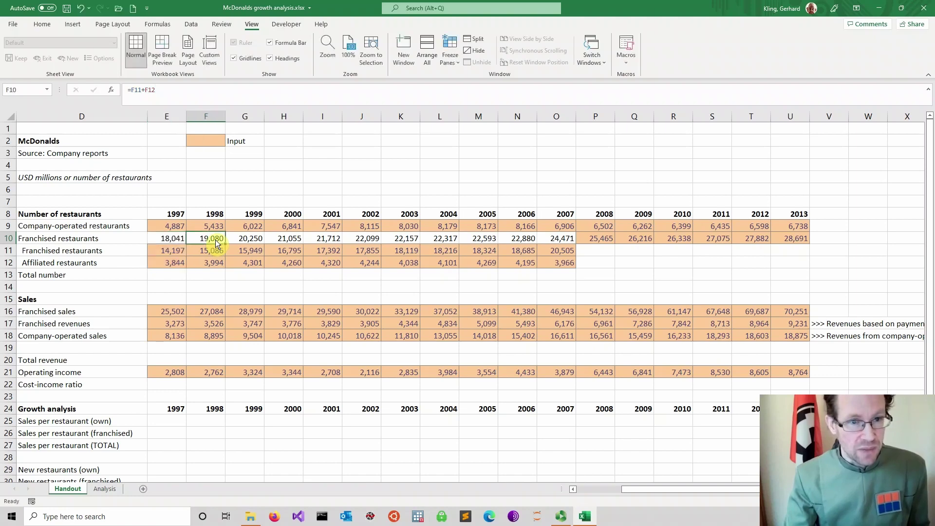
pyautogui.click(216, 244)
pyautogui.click(185, 89)
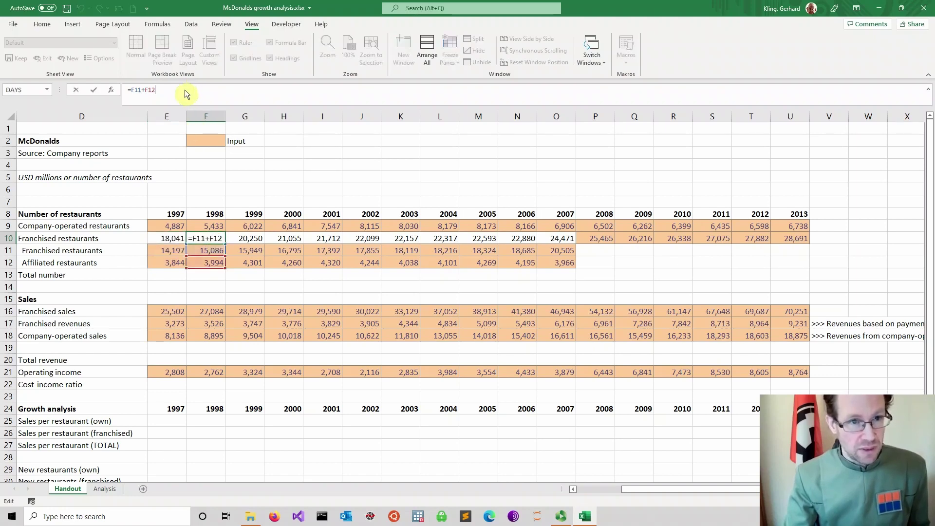
pyautogui.click(249, 241)
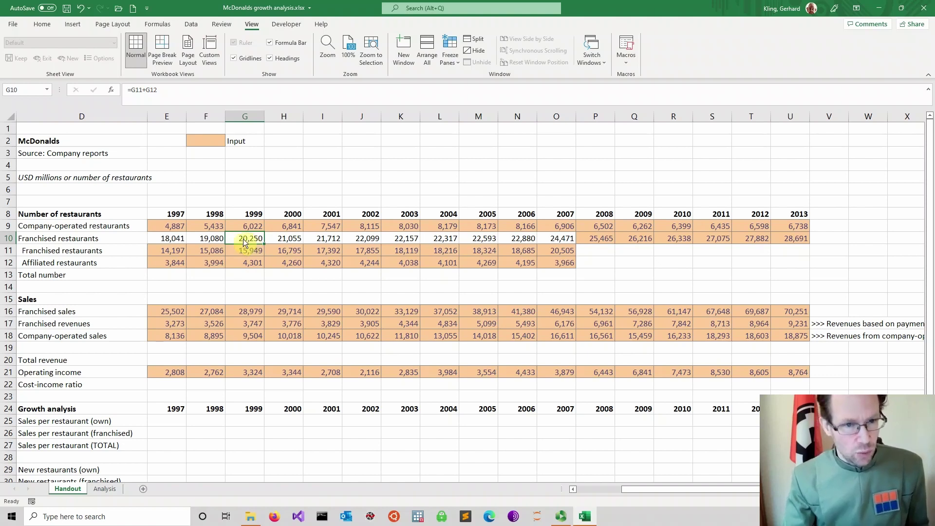
# Review the cell format options for E10, comparing the Currency and Number categories, and leave without applying a change
pyautogui.click(166, 242)
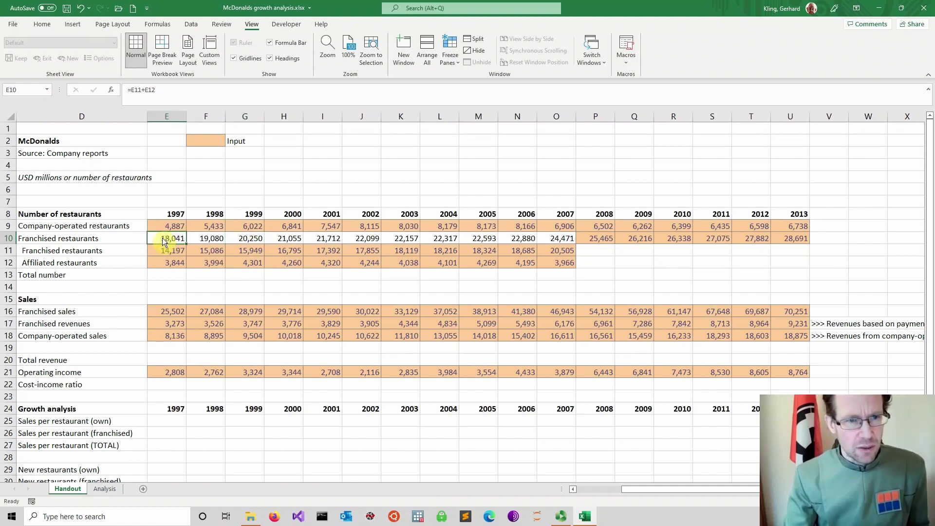
pyautogui.rightClick(167, 242)
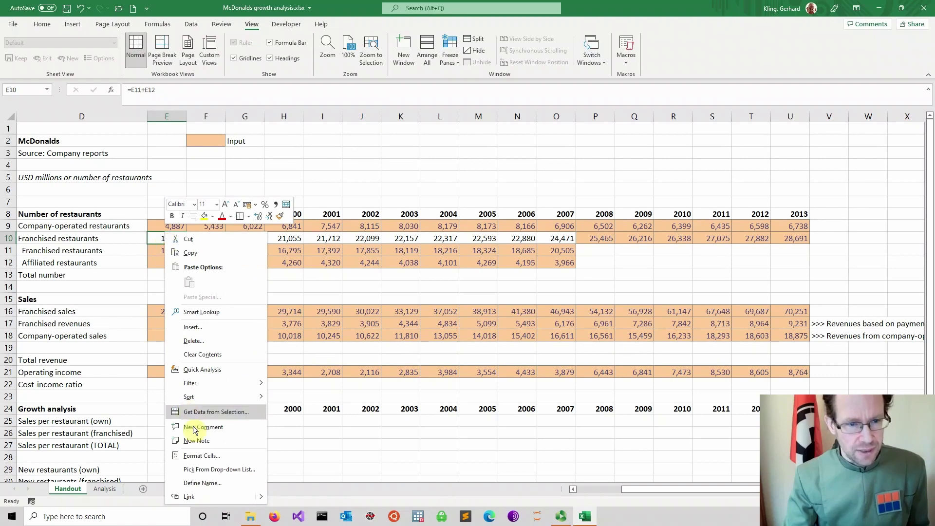
pyautogui.click(199, 457)
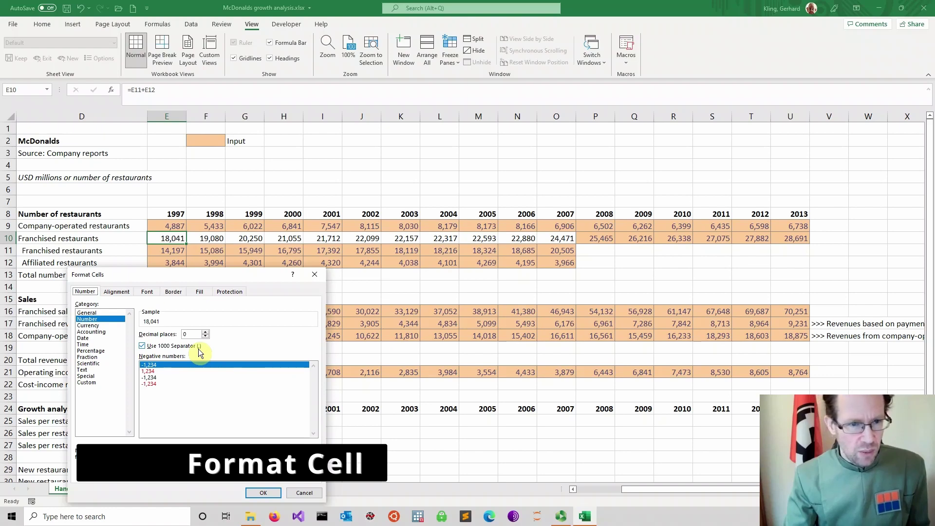
pyautogui.click(98, 325)
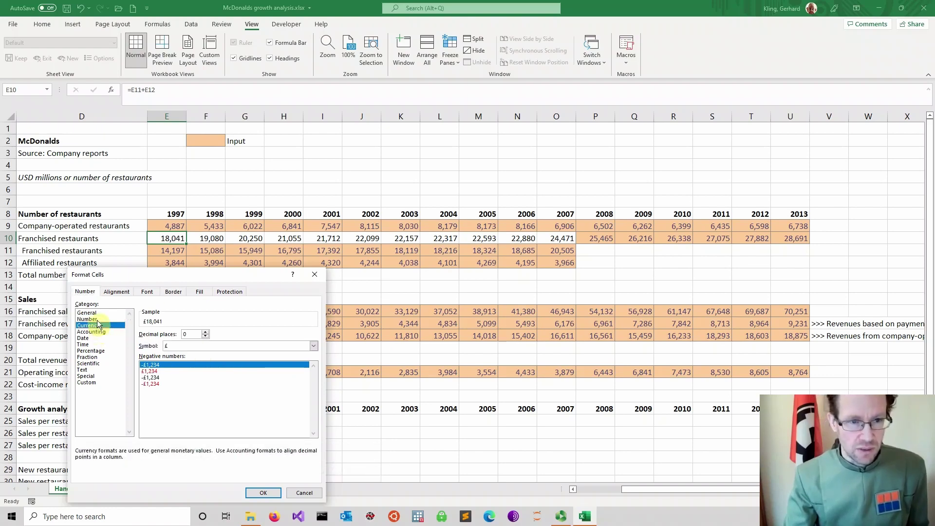
pyautogui.click(96, 320)
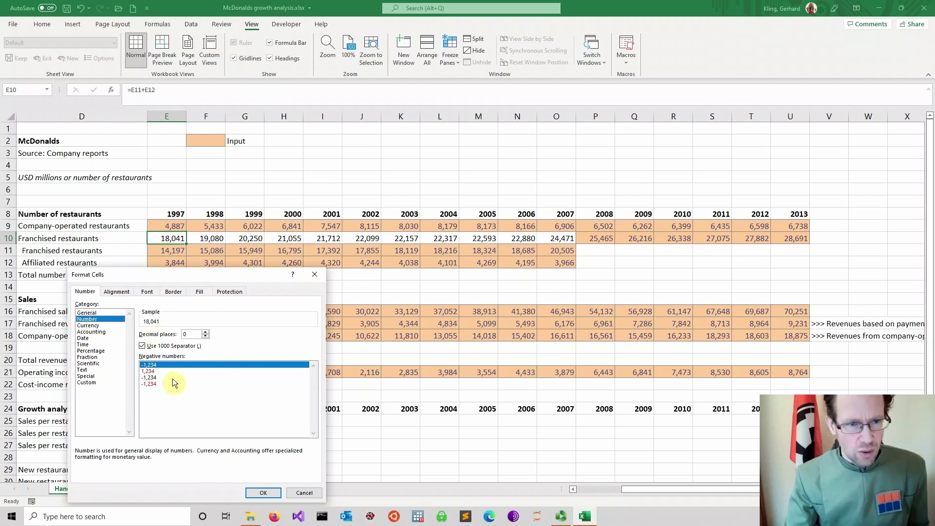
pyautogui.click(315, 275)
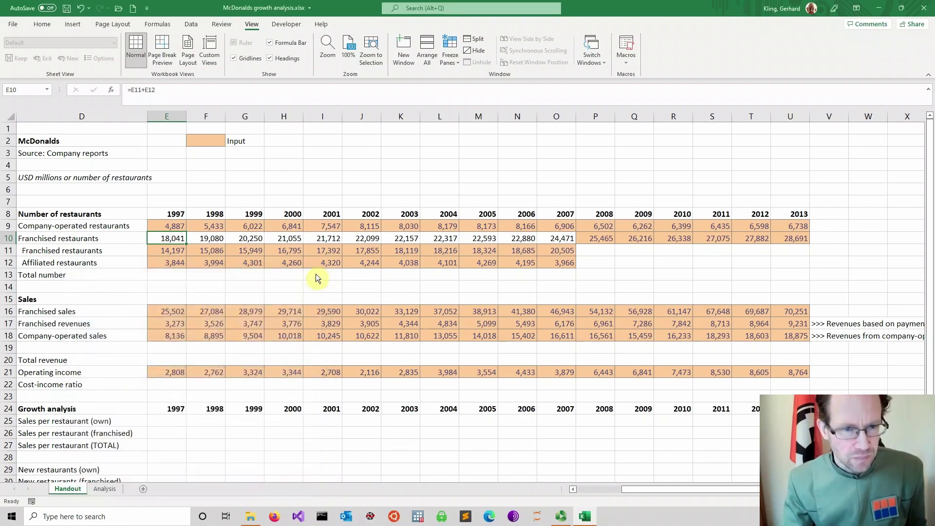
# Clear the franchised restaurants formulas for 1997 to 2007 in E10:O10
pyautogui.click(175, 279)
pyautogui.click(171, 242)
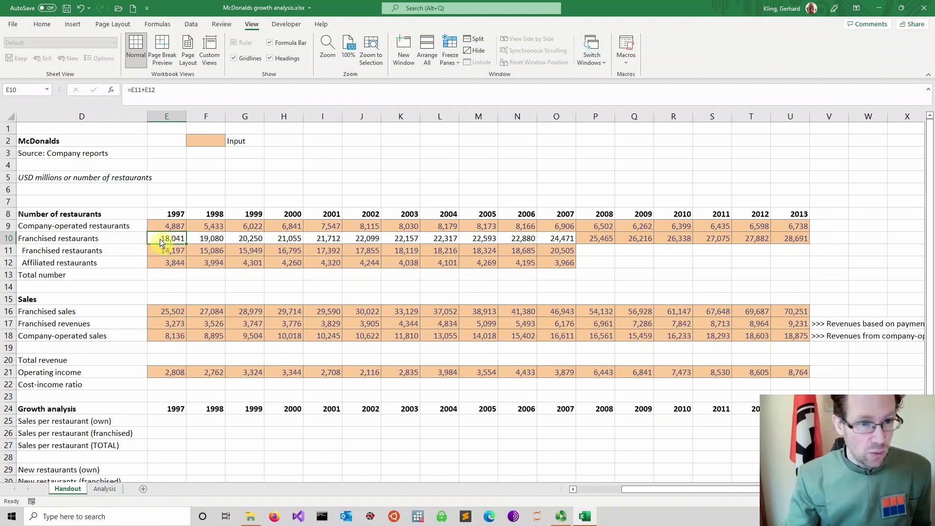
pyautogui.moveTo(162, 242); pyautogui.dragTo(541, 240)
pyautogui.press('Delete')
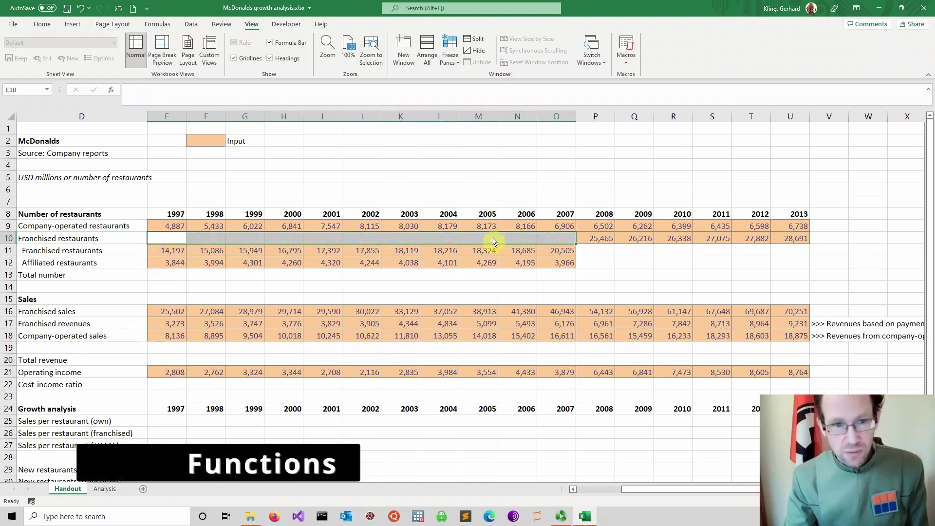
# Calculate the 1997 franchised restaurants in E10 with the formula =SUM(E11,E12)
pyautogui.click(167, 238)
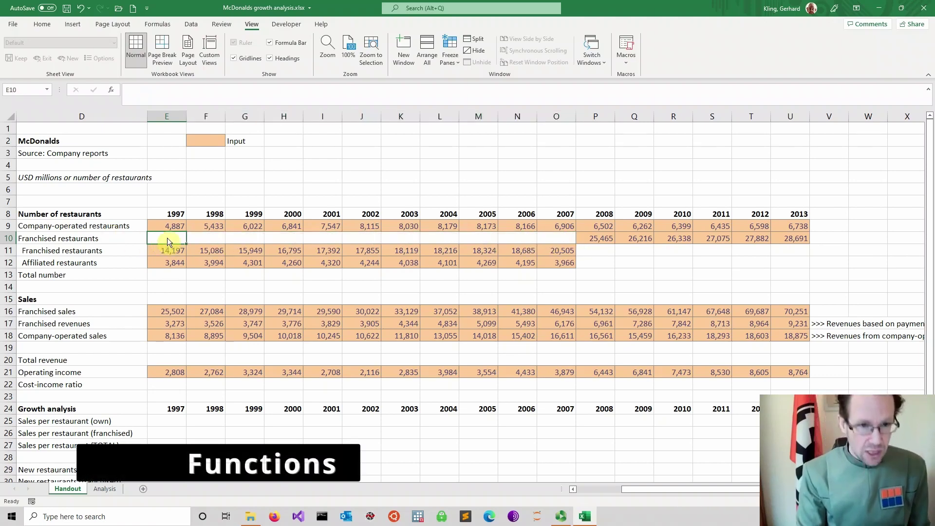
pyautogui.write('=sum')
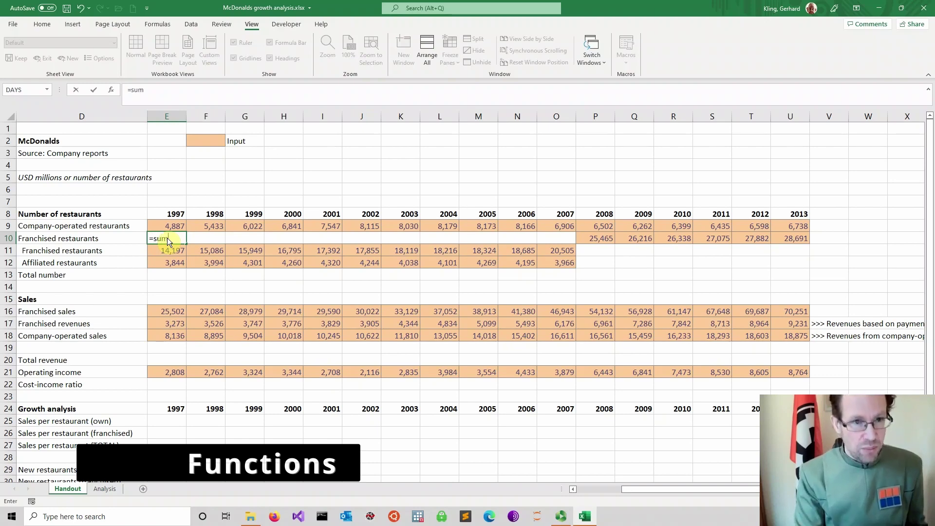
pyautogui.write('(')
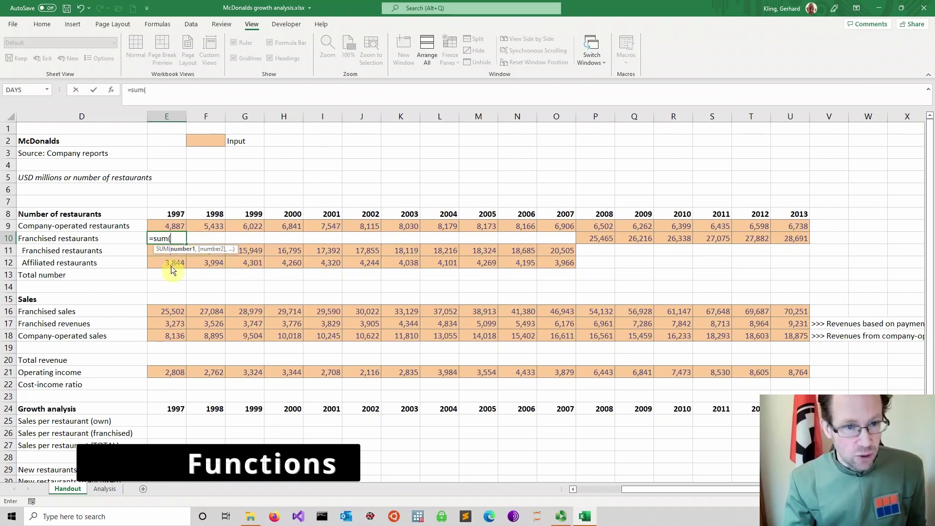
pyautogui.click(150, 252)
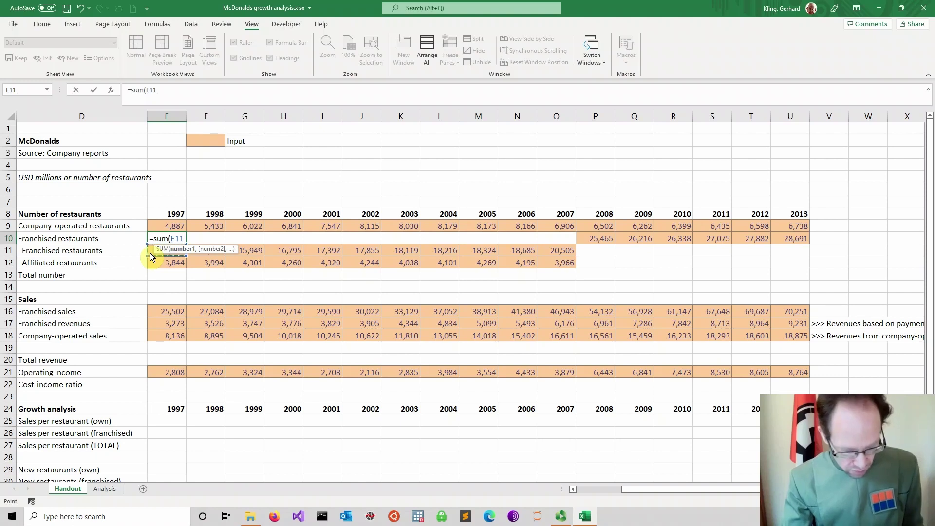
pyautogui.write(',')
pyautogui.click(162, 264)
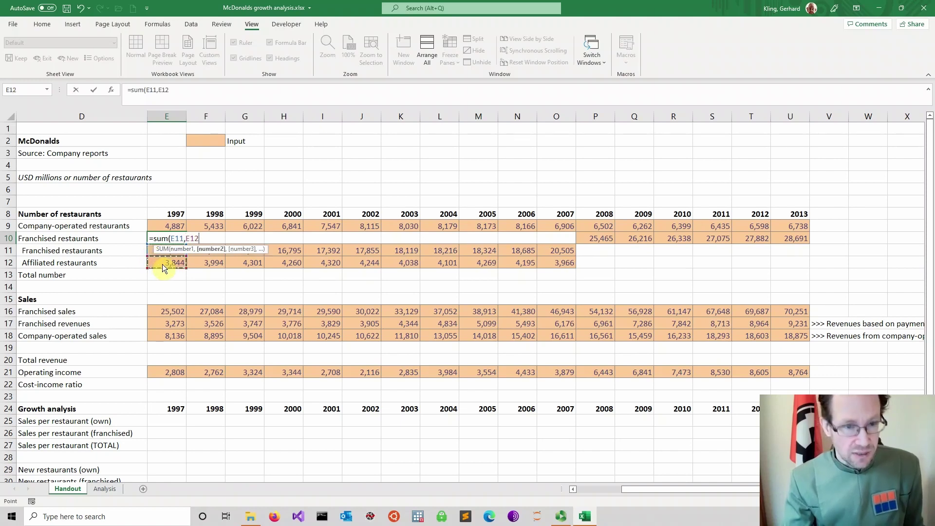
pyautogui.write(')')
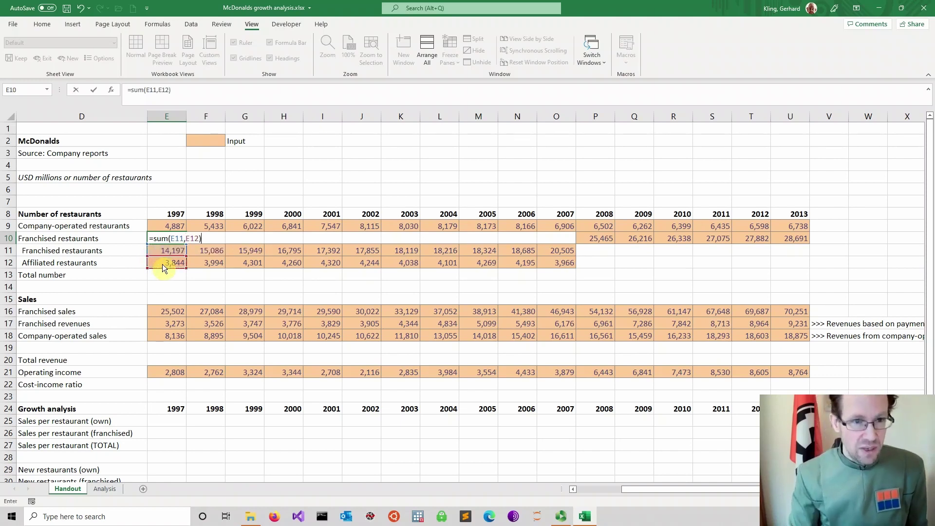
pyautogui.press('Return')
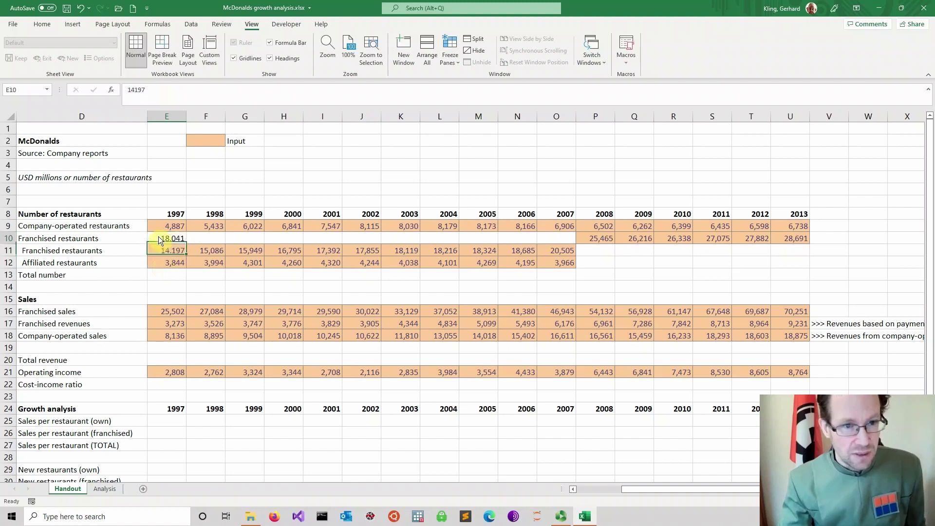
# Copy the SUM formula from E10 across the franchised restaurants row to 2007 in O10
pyautogui.click(161, 238)
pyautogui.moveTo(186, 243); pyautogui.dragTo(583, 249)
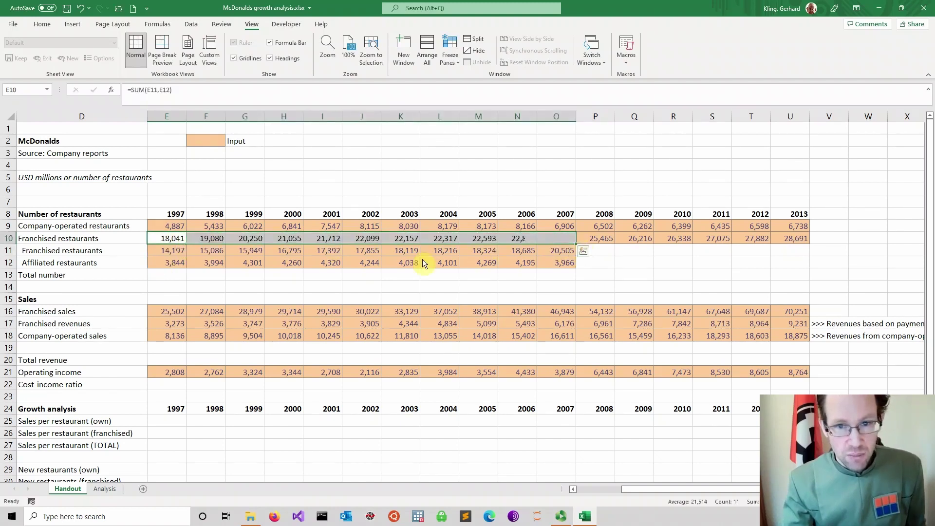
pyautogui.click(351, 279)
pyautogui.click(676, 259)
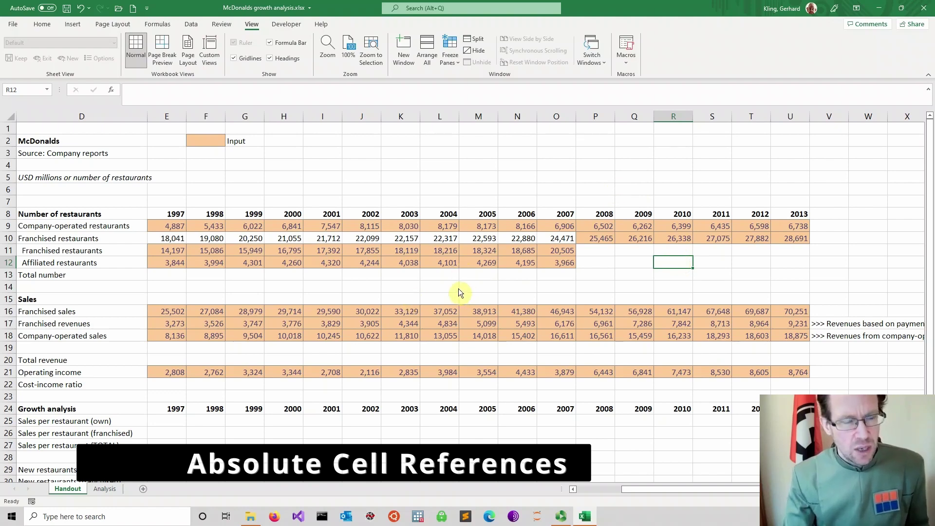
# Clear the franchised restaurants formulas for 1998 to 2007 in F10:O10, keeping the one in E10
pyautogui.click(198, 239)
pyautogui.moveTo(205, 242); pyautogui.dragTo(556, 242)
pyautogui.press('Delete')
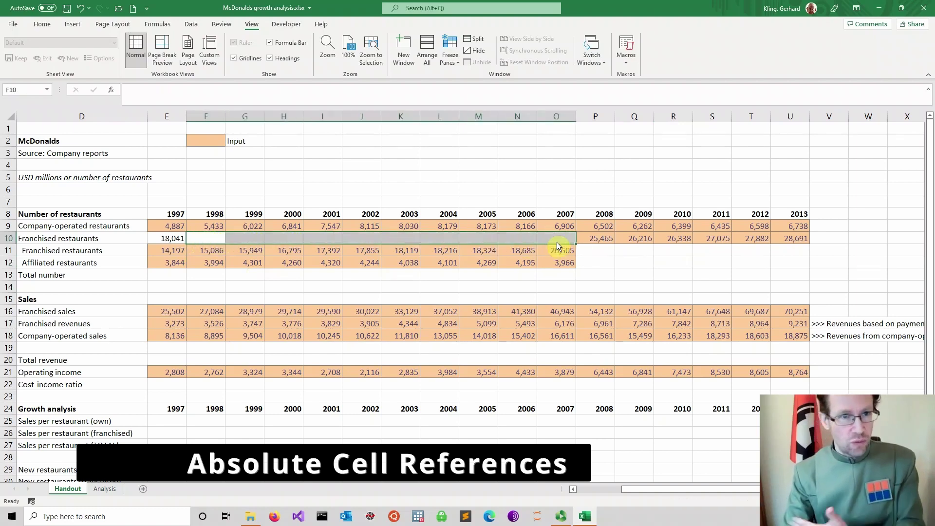
pyautogui.click(204, 240)
# Copy the SUM formula from E10 to F10 and compare the relative references in both cells
pyautogui.click(172, 242)
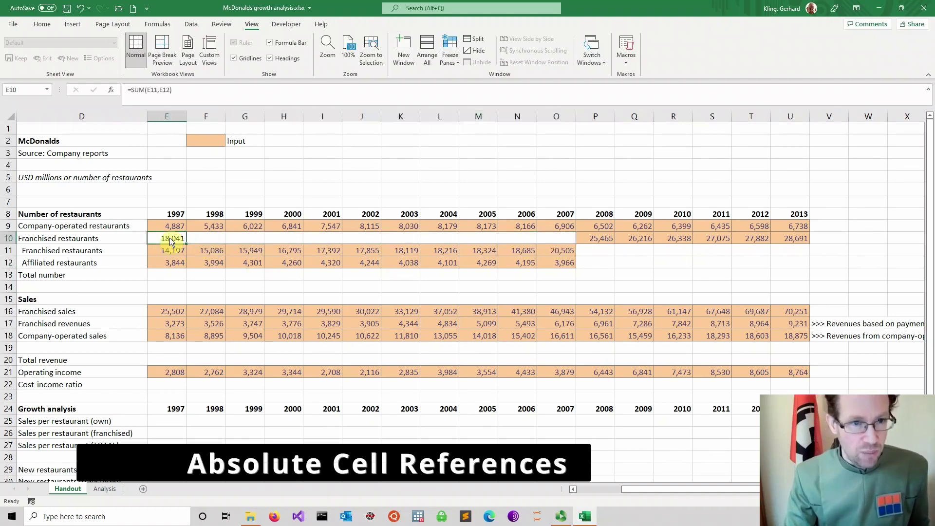
pyautogui.moveTo(185, 243); pyautogui.dragTo(218, 241)
pyautogui.click(217, 241)
pyautogui.click(204, 89)
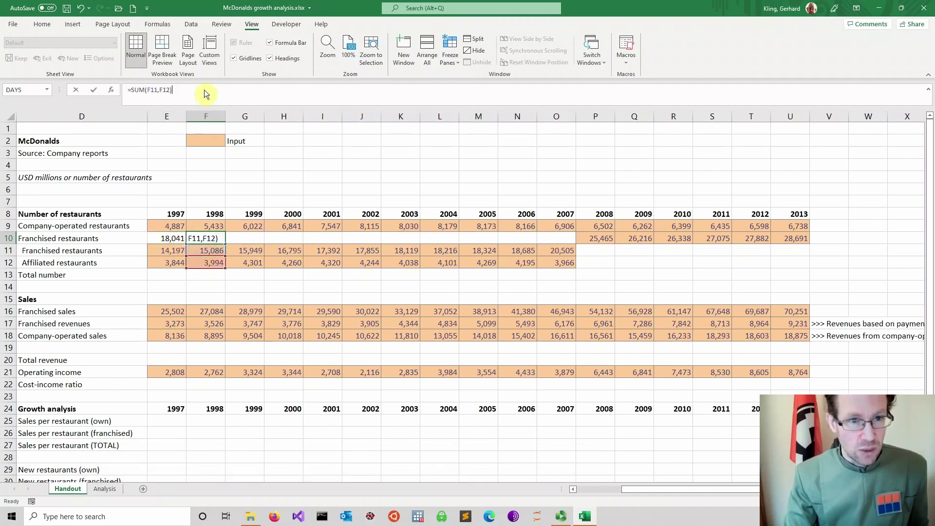
pyautogui.click(247, 235)
pyautogui.click(200, 238)
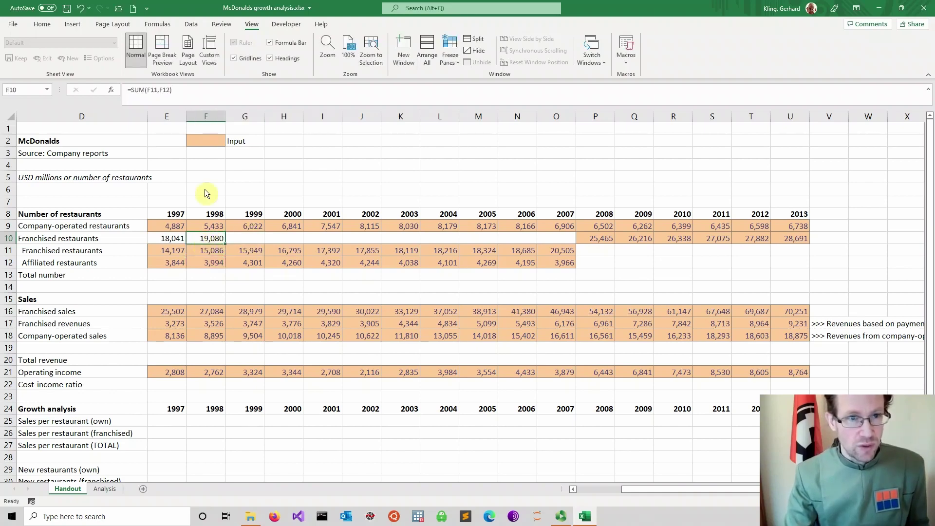
pyautogui.click(175, 240)
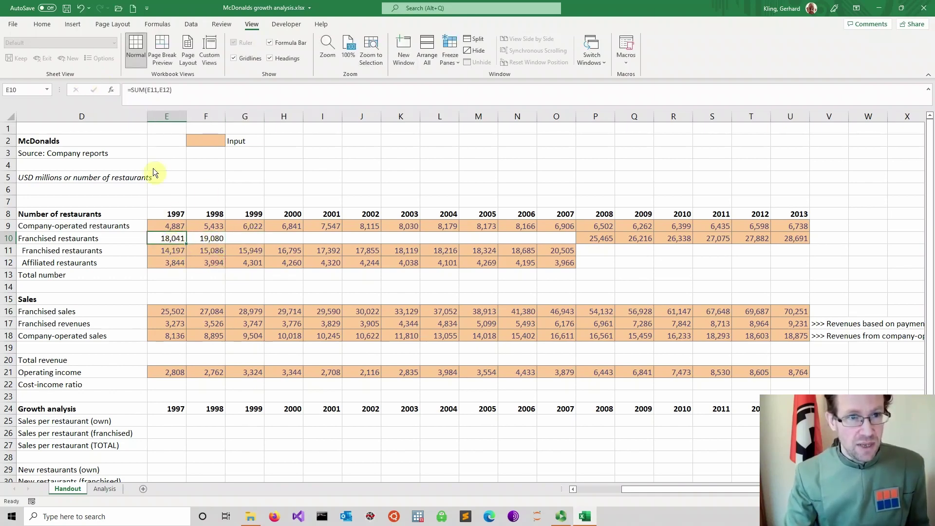
# Clear the 1998 franchised restaurants formula in F10
pyautogui.click(200, 239)
pyautogui.press('Delete')
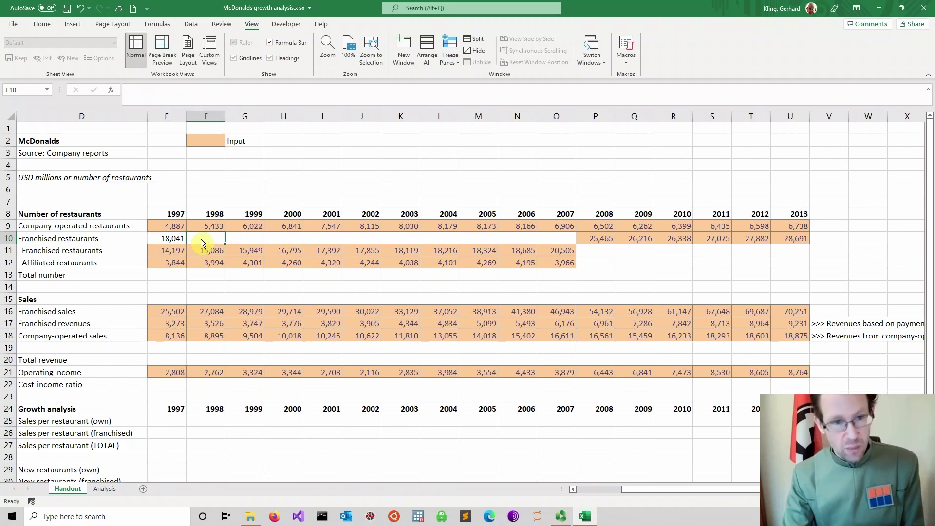
# Make both references in E10's SUM formula absolute as $E$11 and $E$12, and copy it across the row to O10
pyautogui.click(175, 240)
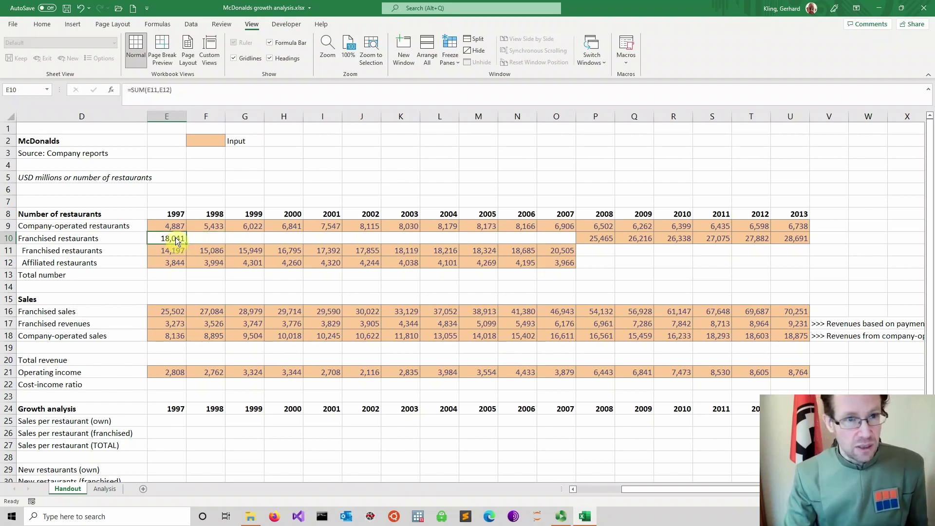
pyautogui.click(151, 90)
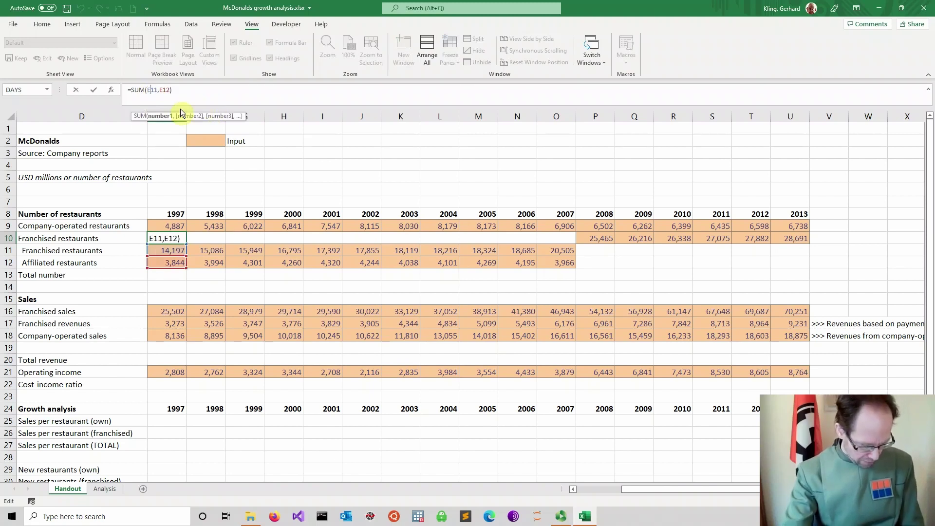
pyautogui.press('F4')
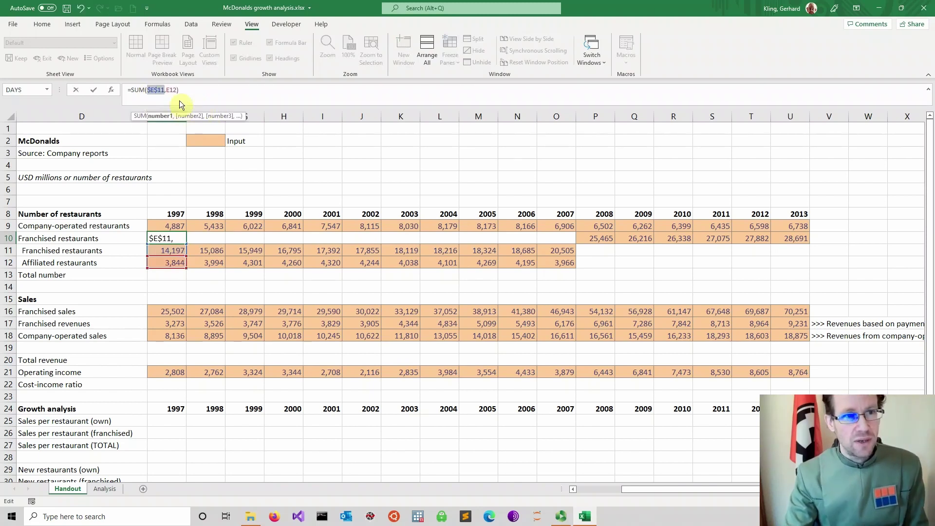
pyautogui.click(169, 92)
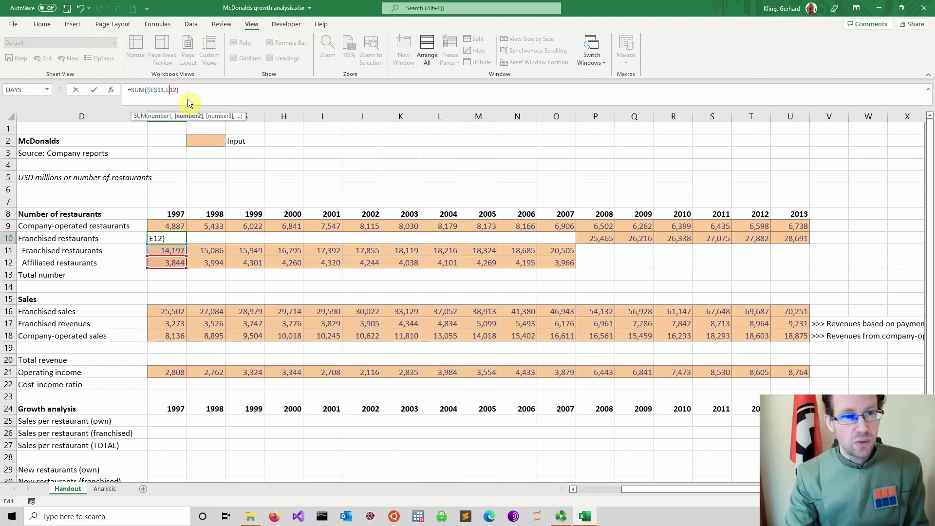
pyautogui.press('F4')
pyautogui.press('Return')
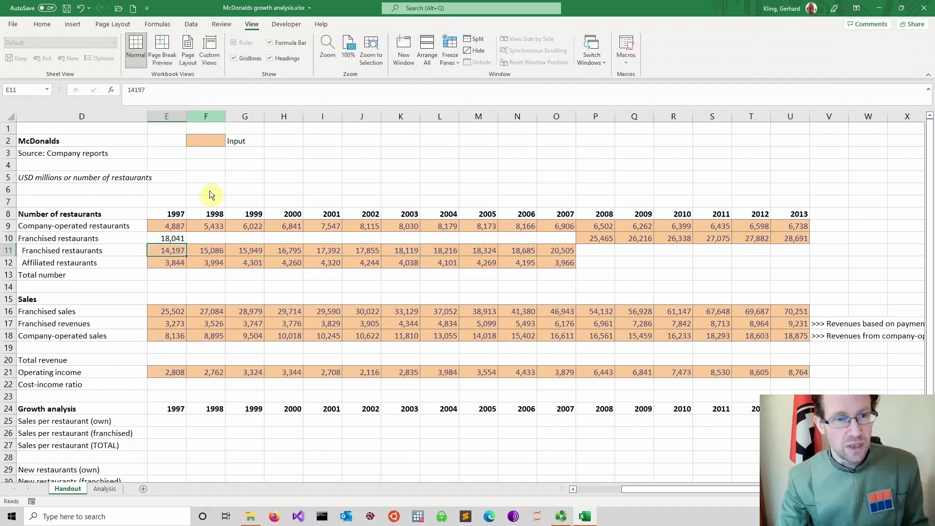
pyautogui.click(166, 238)
pyautogui.moveTo(186, 244); pyautogui.dragTo(576, 249)
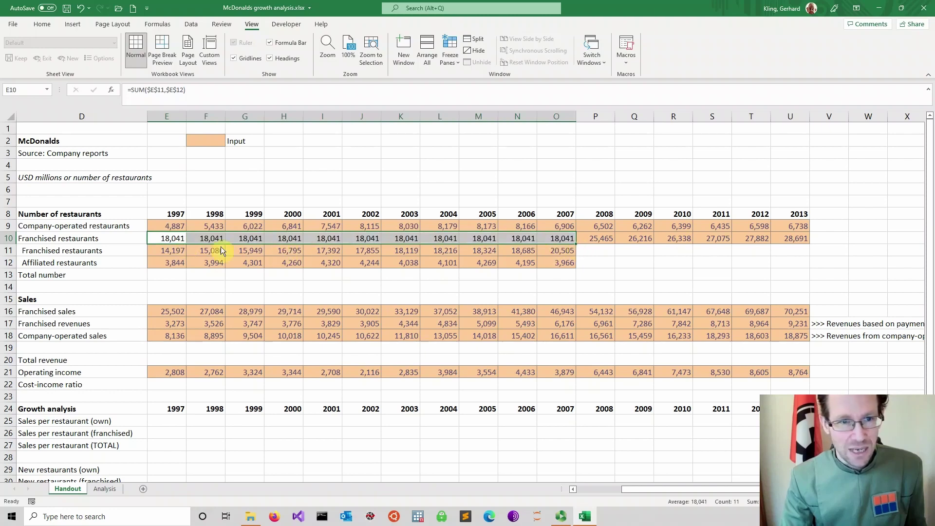
# Examine the absolute cell references in the copied franchised restaurants formulas in F10 and H10 against the original in E10
pyautogui.click(200, 239)
pyautogui.click(213, 90)
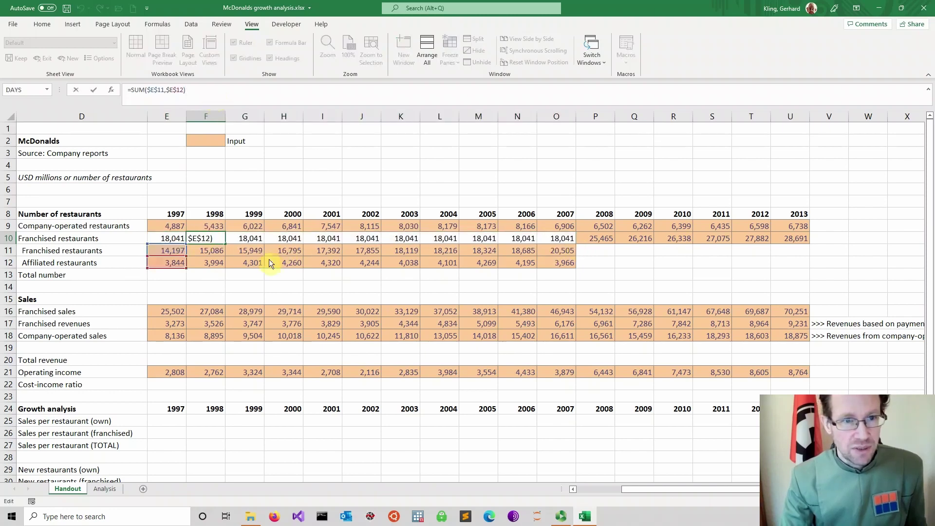
pyautogui.click(302, 240)
pyautogui.click(256, 95)
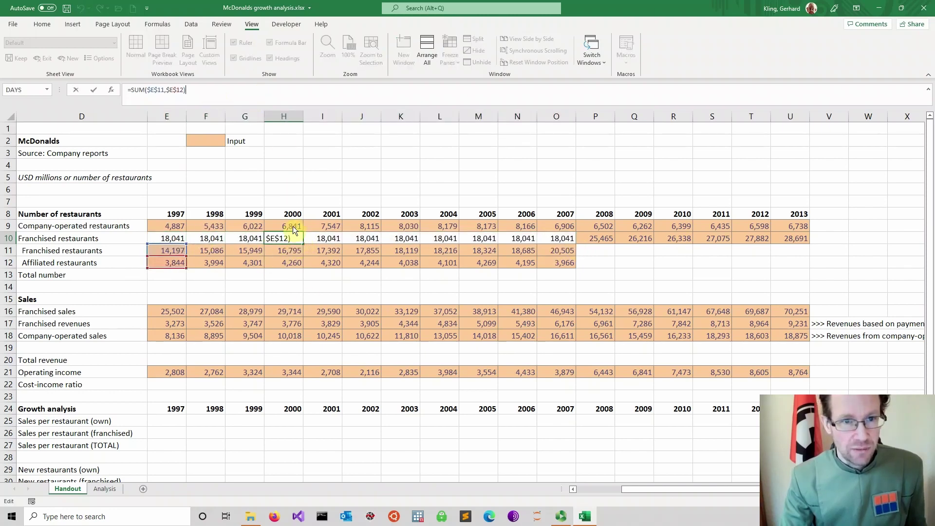
pyautogui.press('Escape')
pyautogui.click(205, 238)
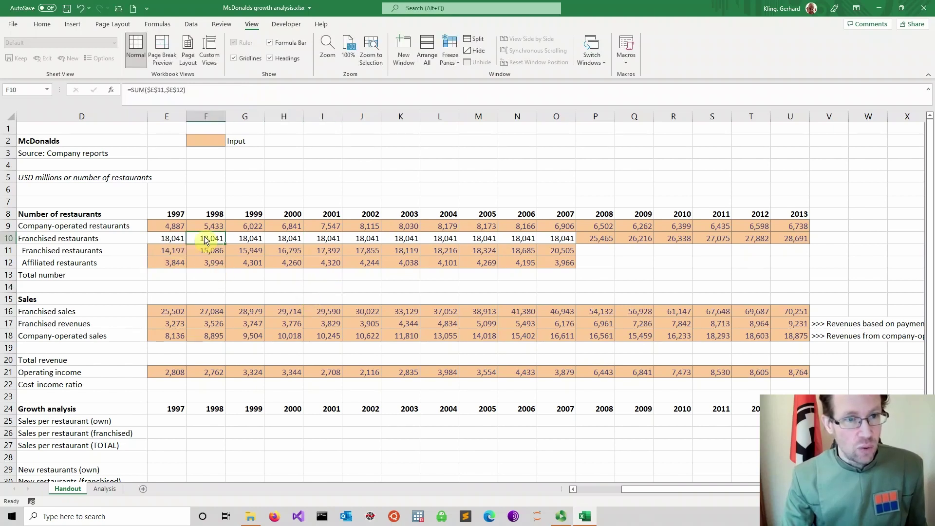
pyautogui.click(179, 238)
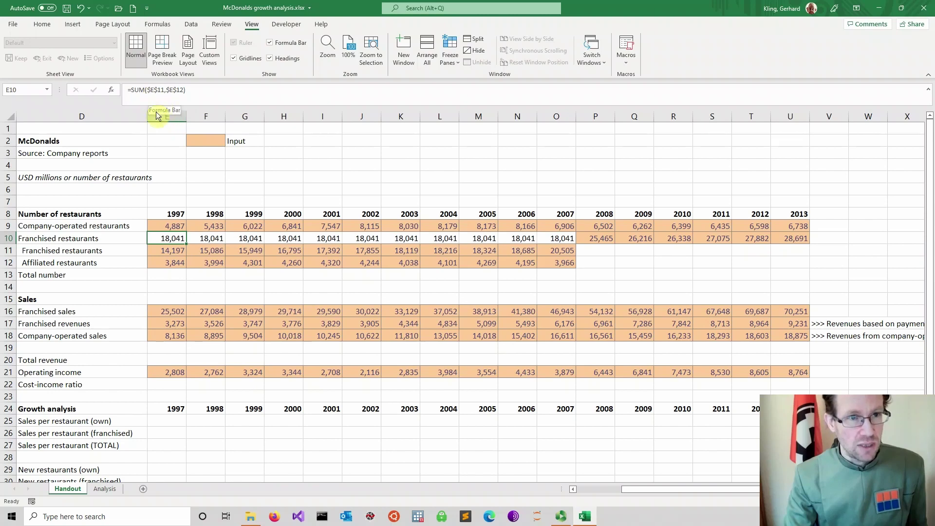
pyautogui.click(153, 89)
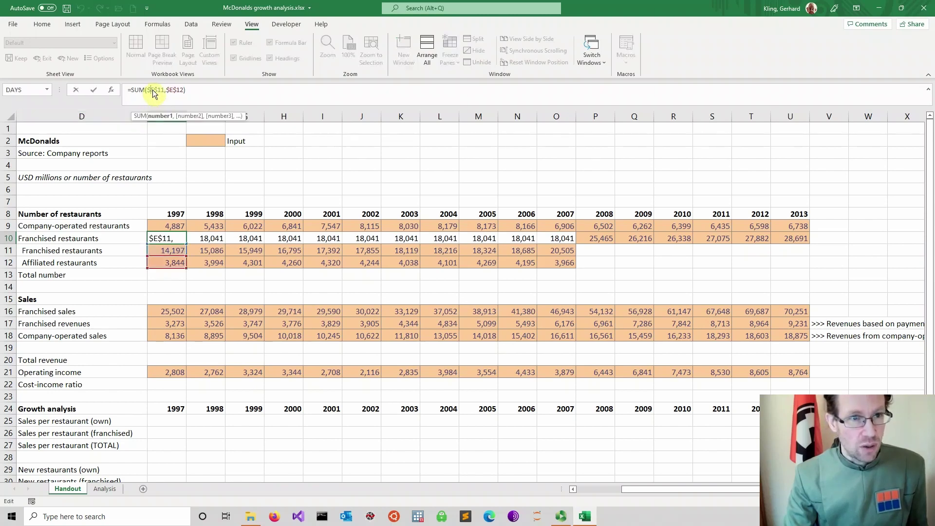
pyautogui.click(182, 190)
# Clear the copied absolute-reference formulas in F10:O10
pyautogui.moveTo(207, 239); pyautogui.dragTo(539, 240)
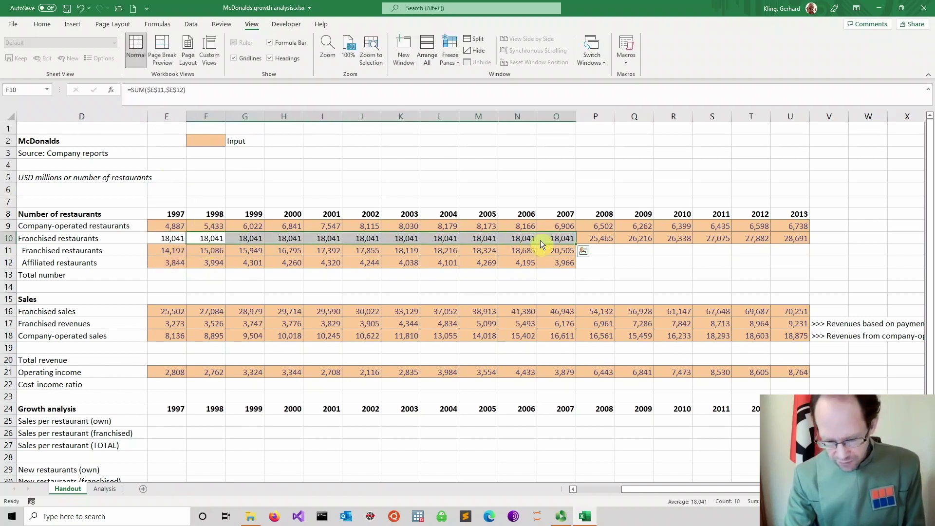
pyautogui.press('Delete')
# Change the references in E10's formula to mixed ones with only the row fixed, giving =SUM(E$11,E$12)
pyautogui.click(180, 238)
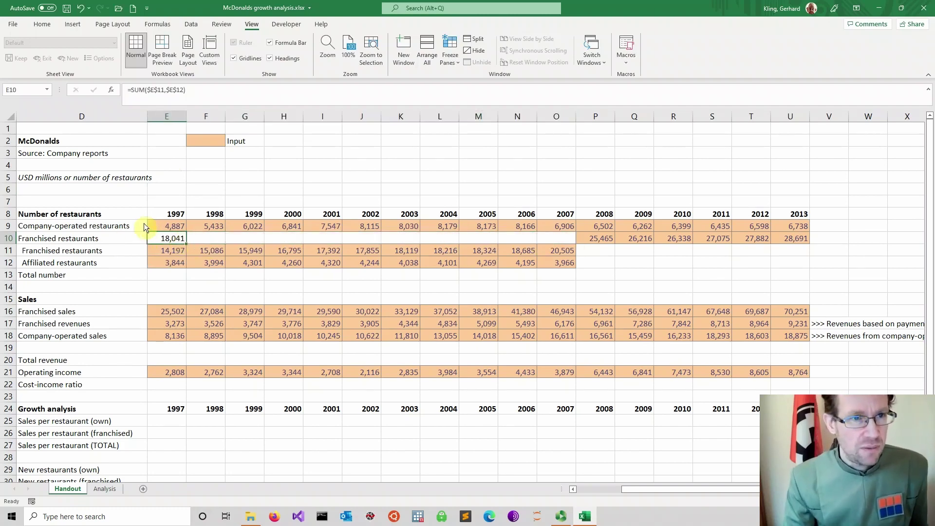
pyautogui.click(150, 90)
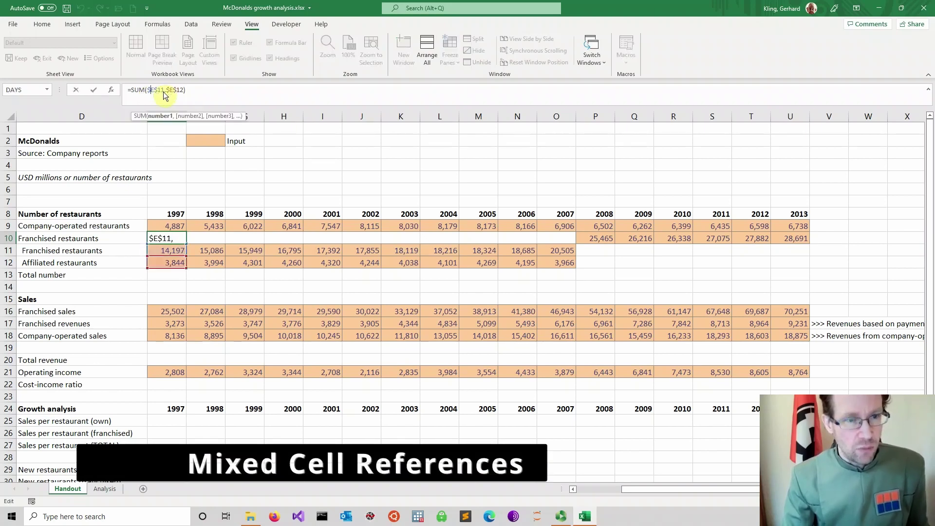
pyautogui.press('BackSpace')
pyautogui.press('BackSpace')
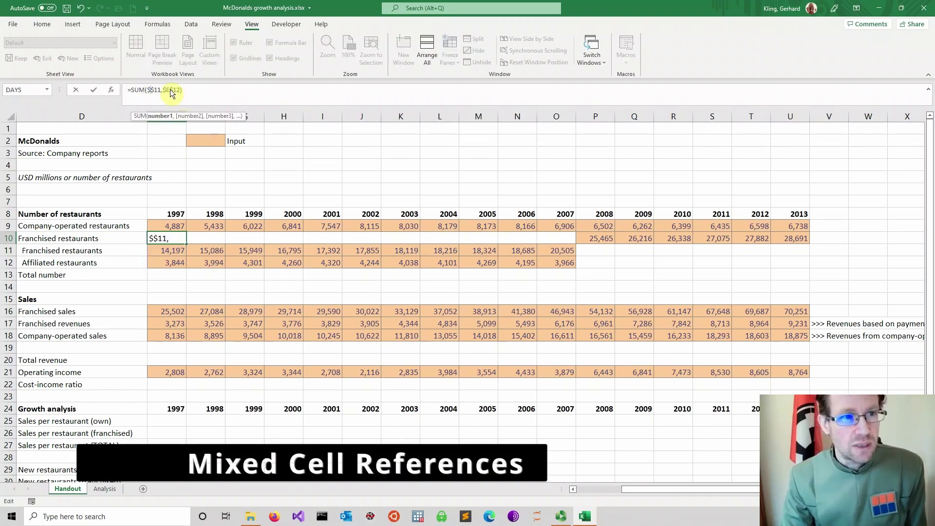
pyautogui.write('E')
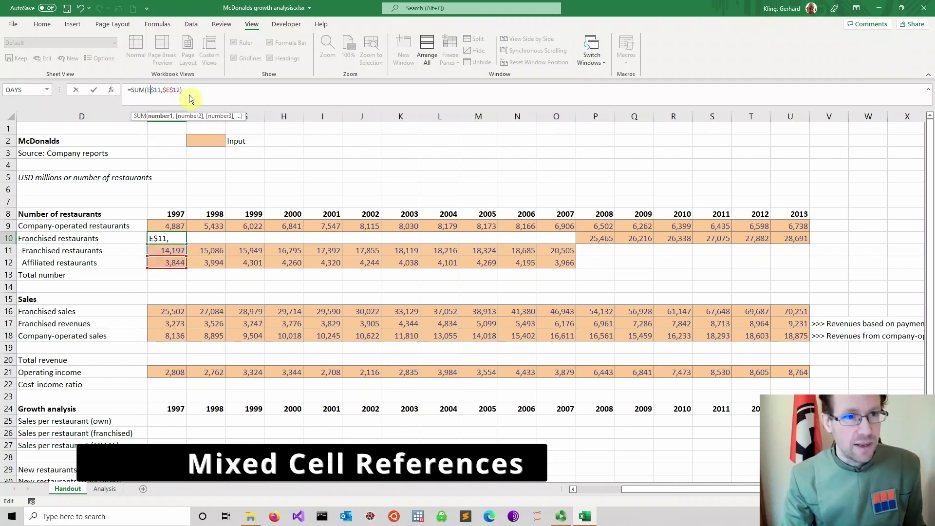
pyautogui.click(168, 90)
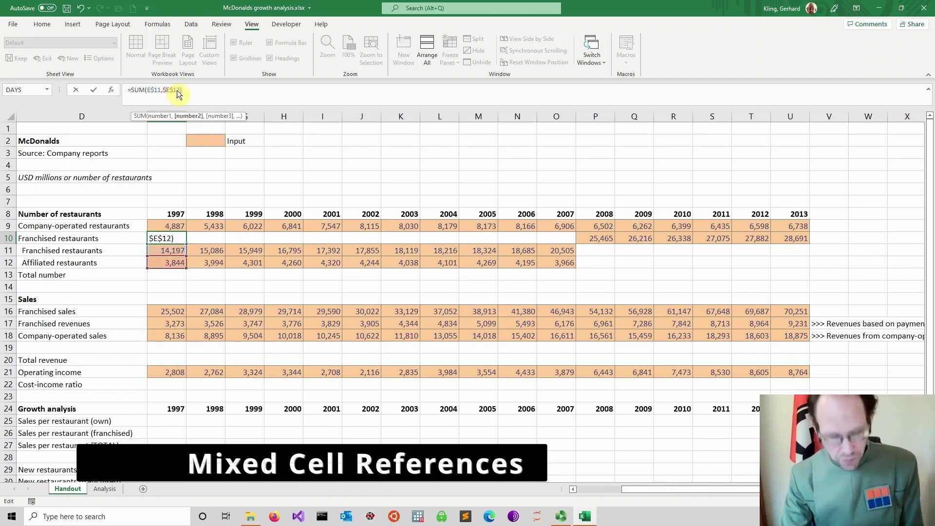
pyautogui.press('BackSpace')
pyautogui.press('Return')
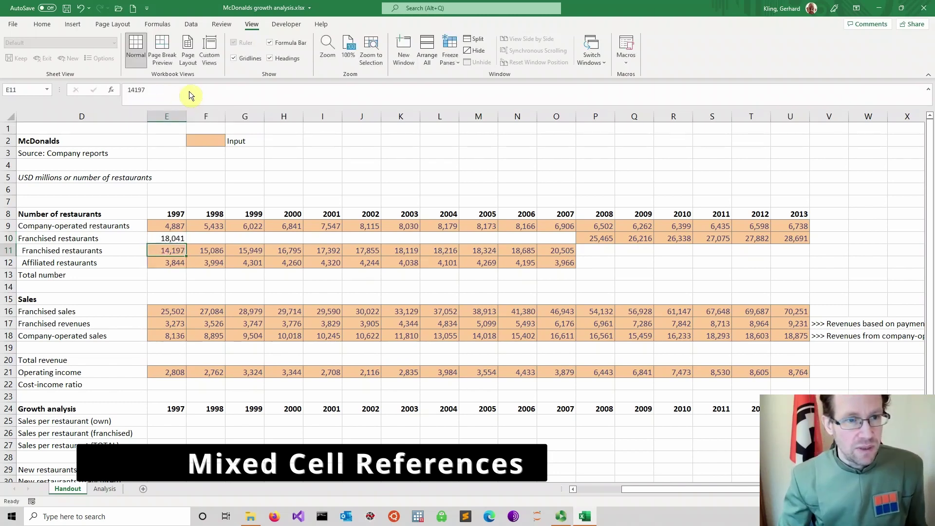
# Copy the mixed-reference formula from E10 across the row to 2007 in O10 and check the copy in F10
pyautogui.click(170, 238)
pyautogui.moveTo(186, 244); pyautogui.dragTo(564, 241)
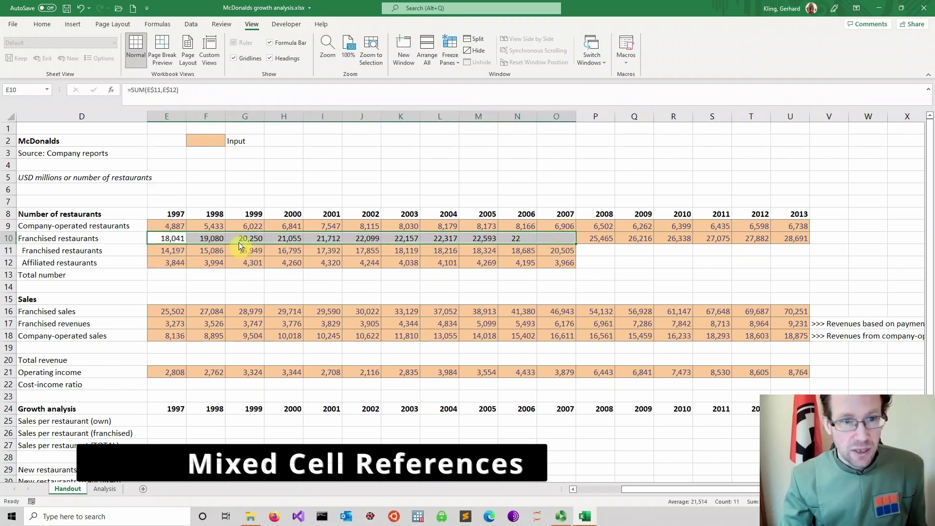
pyautogui.click(205, 241)
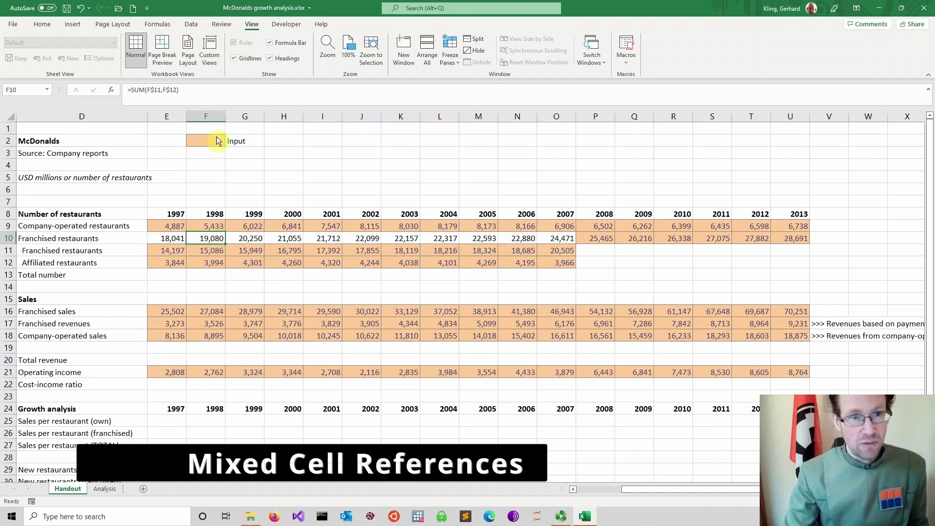
# Check the mixed references in F10, copy its formula into F6, and compare the copy's references
pyautogui.click(212, 92)
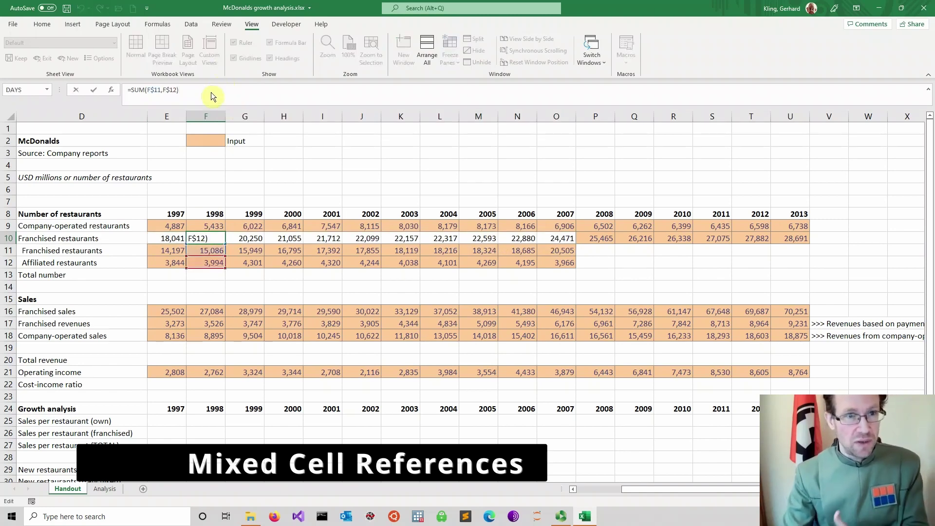
pyautogui.click(214, 276)
pyautogui.click(209, 242)
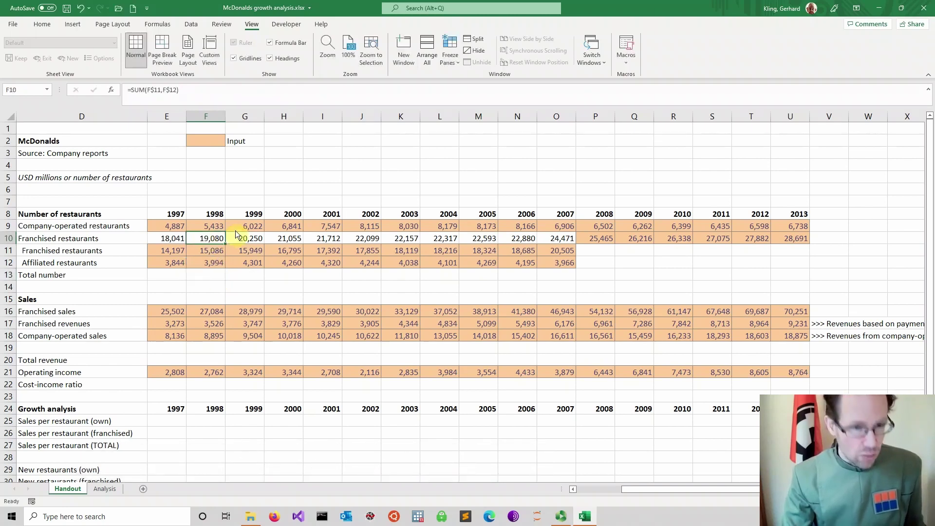
pyautogui.hotkey('ctrl', 'c')
pyautogui.click(206, 187)
pyautogui.hotkey('ctrl', 'v')
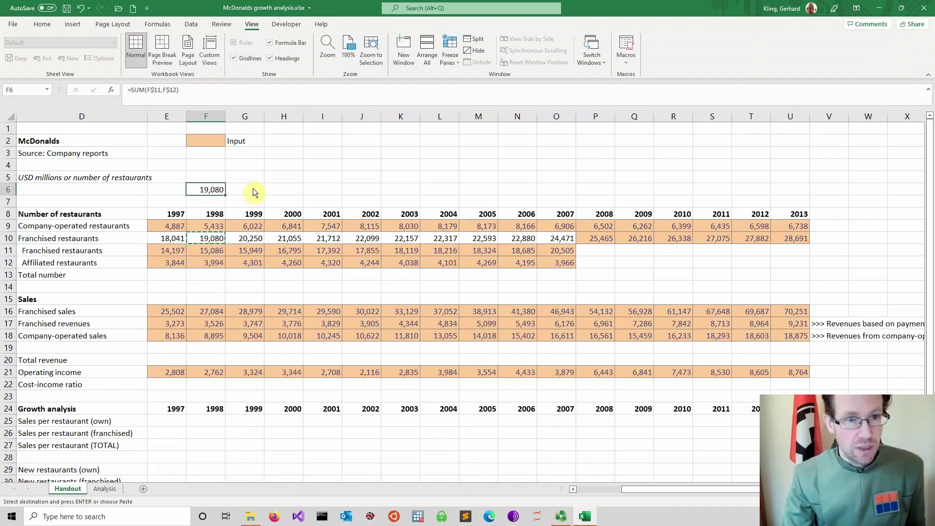
pyautogui.click(197, 89)
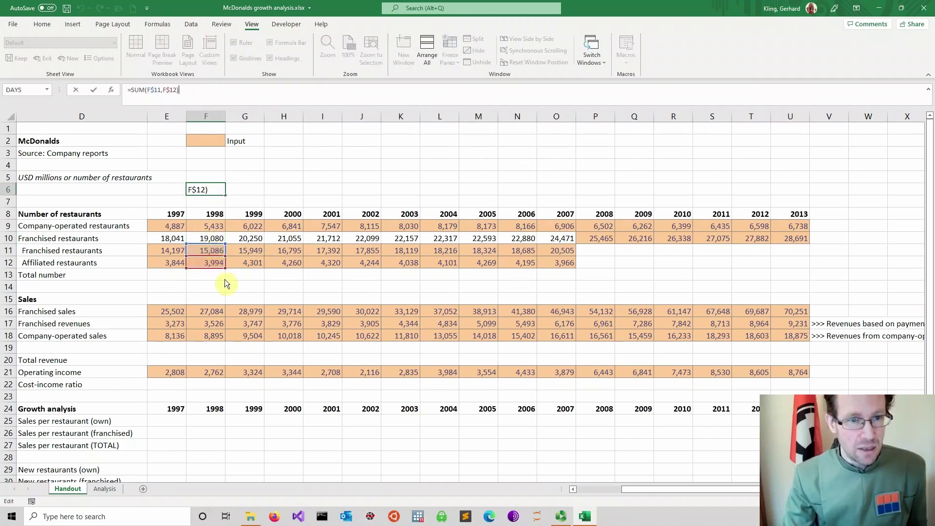
pyautogui.click(259, 192)
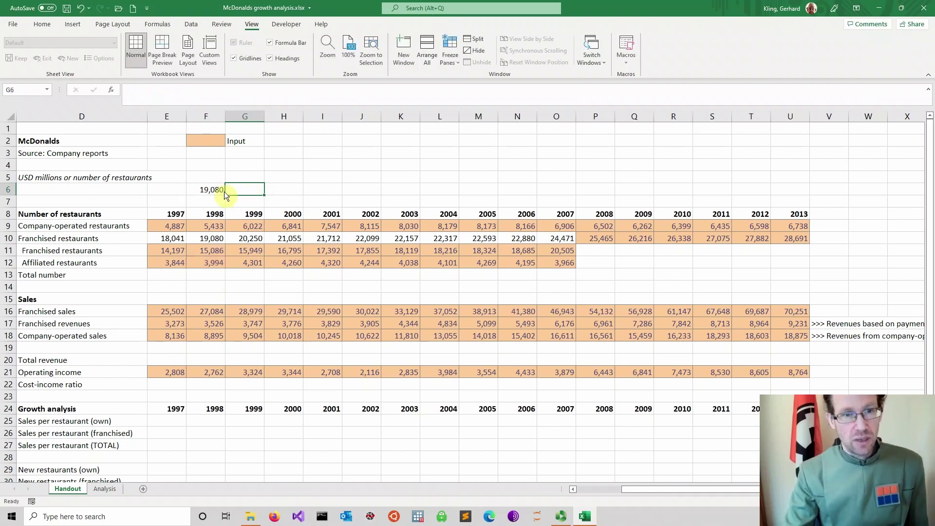
# Copy the mixed-reference formula from F6 down into F7 and clear both test cells
pyautogui.click(215, 194)
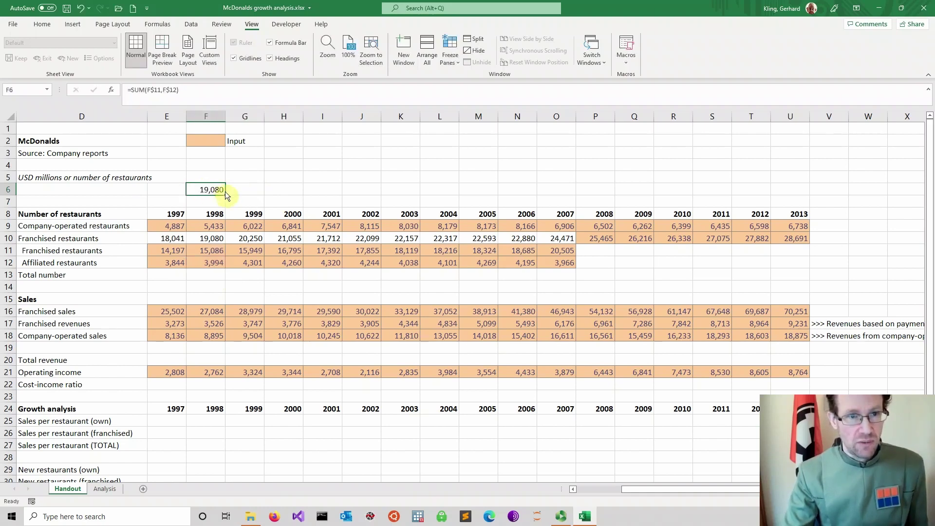
pyautogui.moveTo(224, 195); pyautogui.dragTo(229, 196)
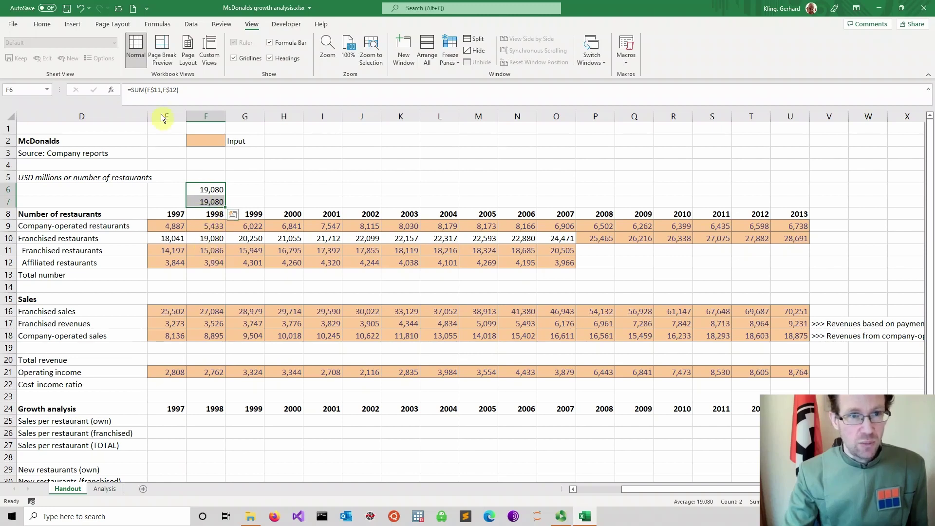
pyautogui.click(207, 194)
pyautogui.moveTo(210, 201); pyautogui.dragTo(209, 193)
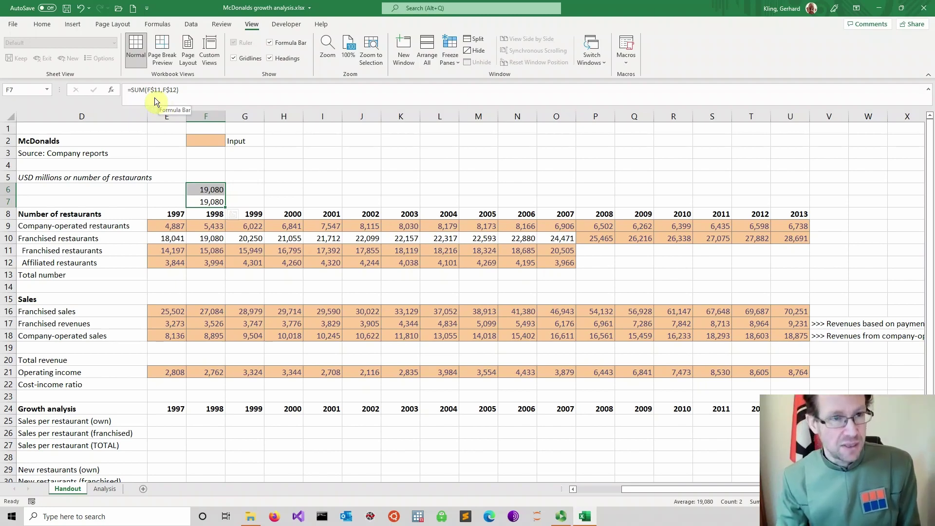
pyautogui.press('Delete')
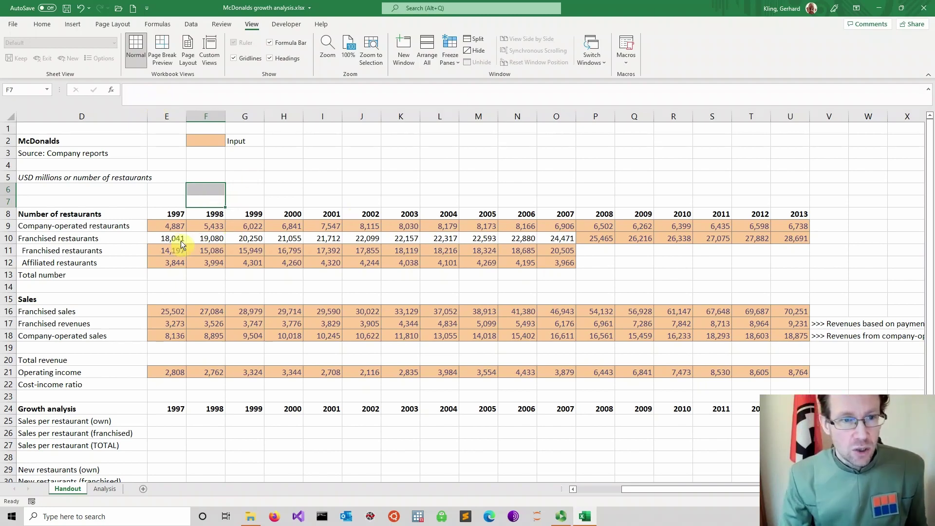
# Clear the mixed-reference franchised restaurants formulas in E10:O10
pyautogui.moveTo(198, 240); pyautogui.dragTo(559, 246)
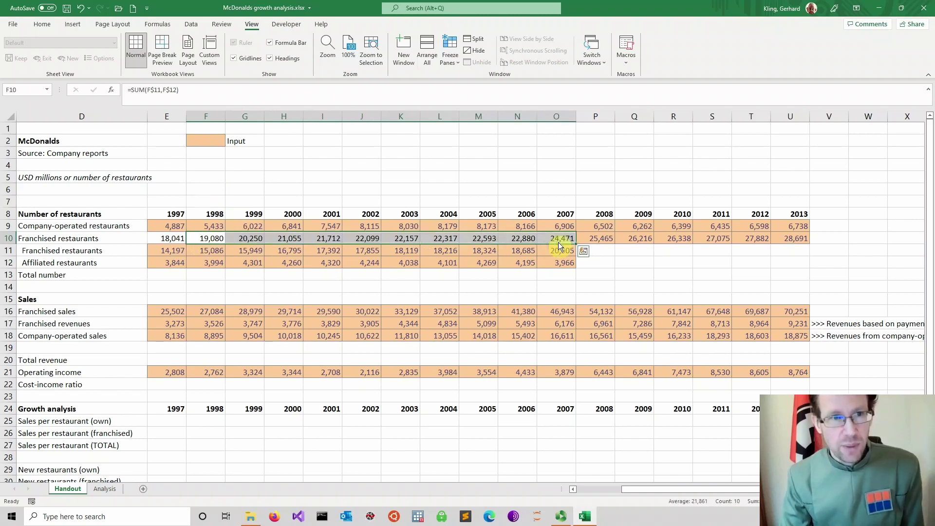
pyautogui.press('Delete')
pyautogui.click(167, 239)
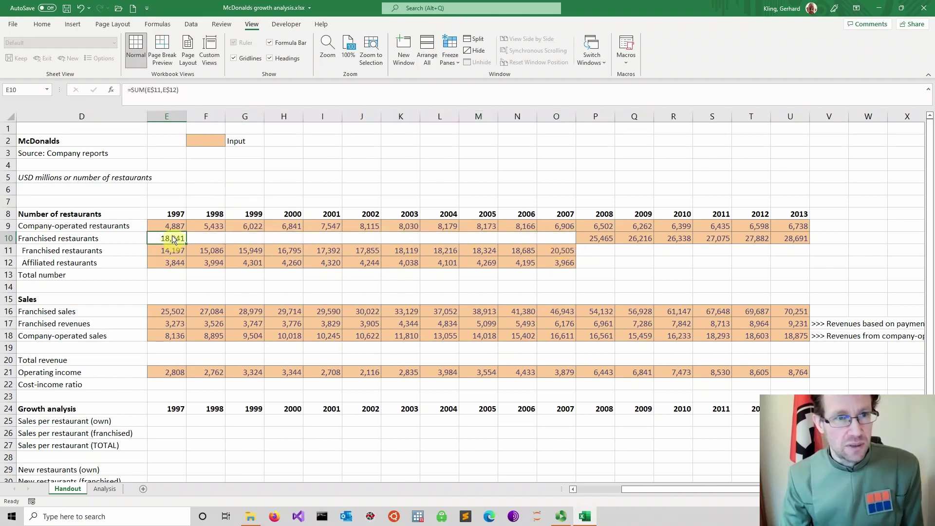
pyautogui.press('Delete')
# Enter =SUM(E11:E12) for the 1997 franchised restaurants in E10 and copy it across to 2007 in O10
pyautogui.write('=')
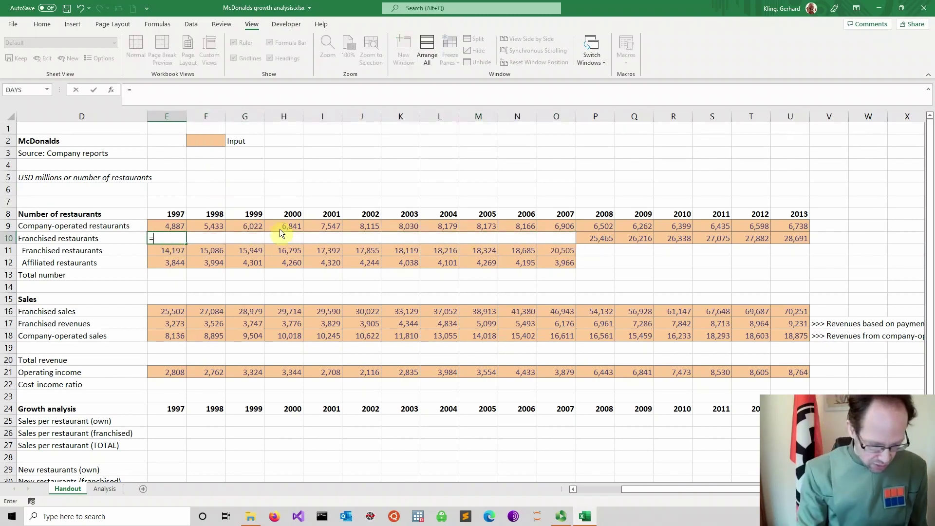
pyautogui.write('sum(')
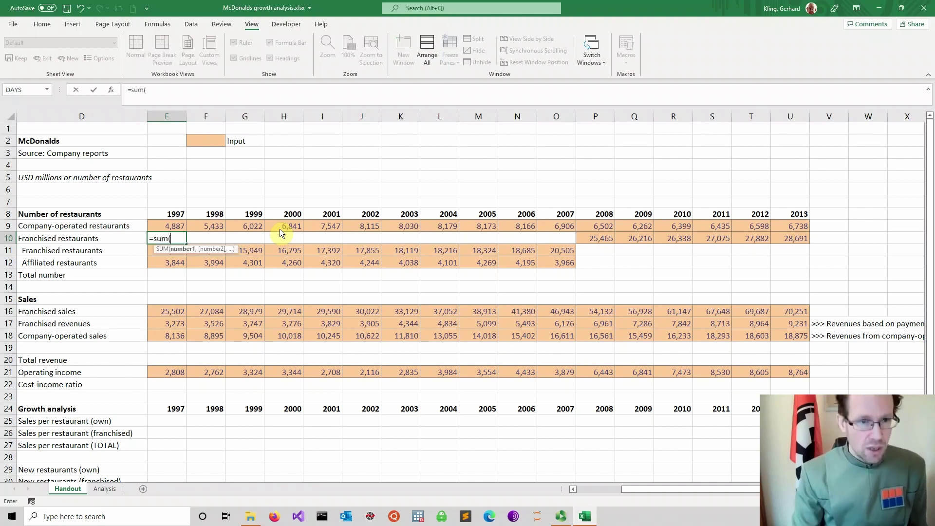
pyautogui.moveTo(150, 249); pyautogui.dragTo(154, 263)
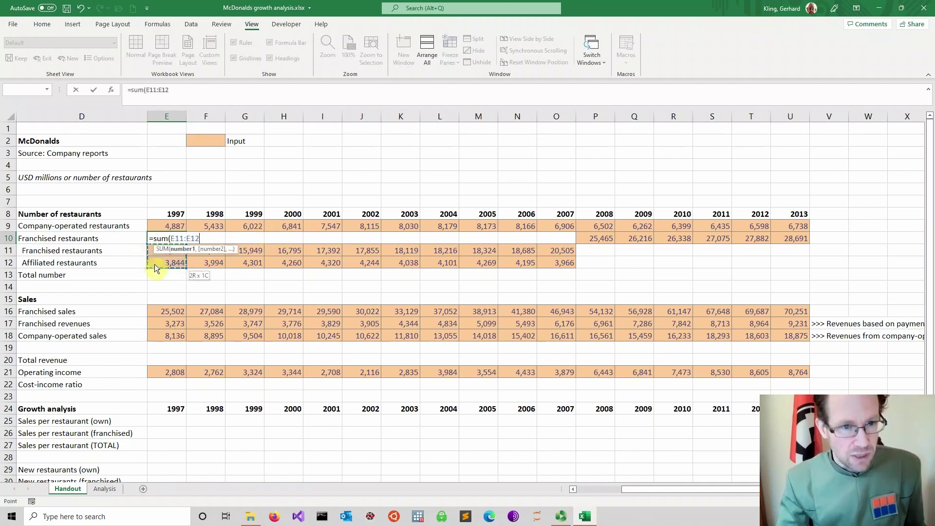
pyautogui.press('Return')
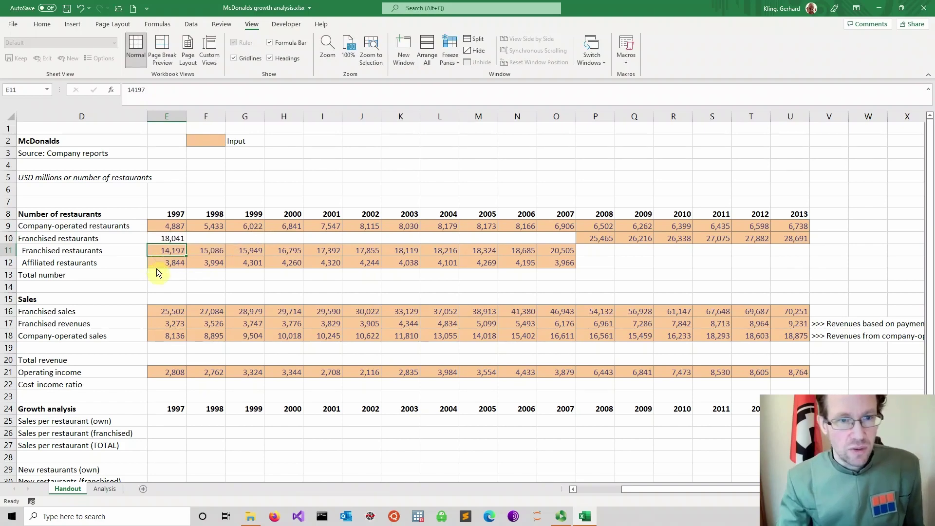
pyautogui.click(174, 238)
pyautogui.moveTo(186, 244); pyautogui.dragTo(582, 250)
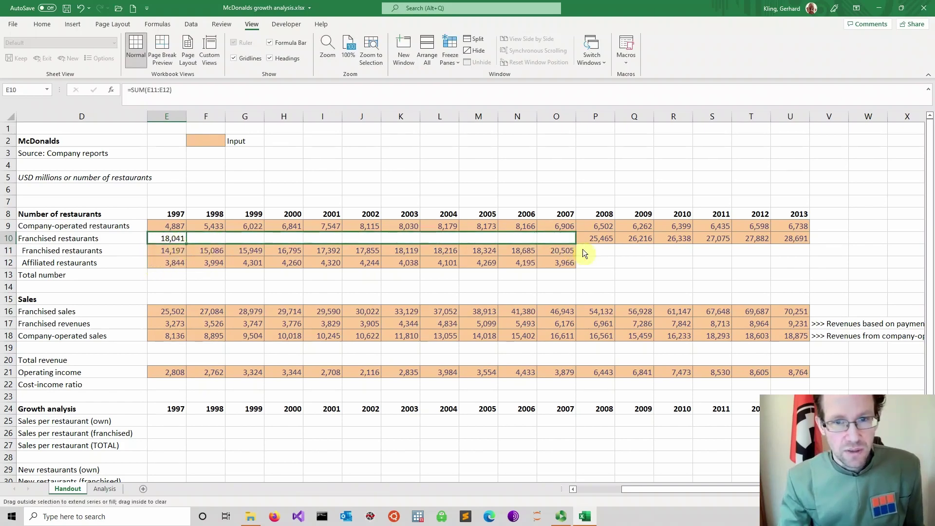
# Calculate the 1997 total number of restaurants in E13 with =SUM(E9:E10) and copy it across to 2013 in U13
pyautogui.click(166, 279)
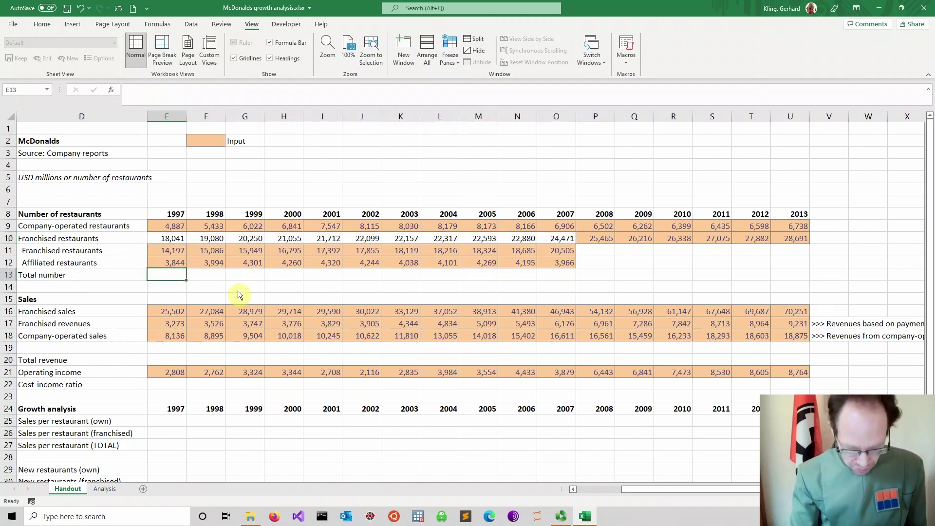
pyautogui.write('=sum(')
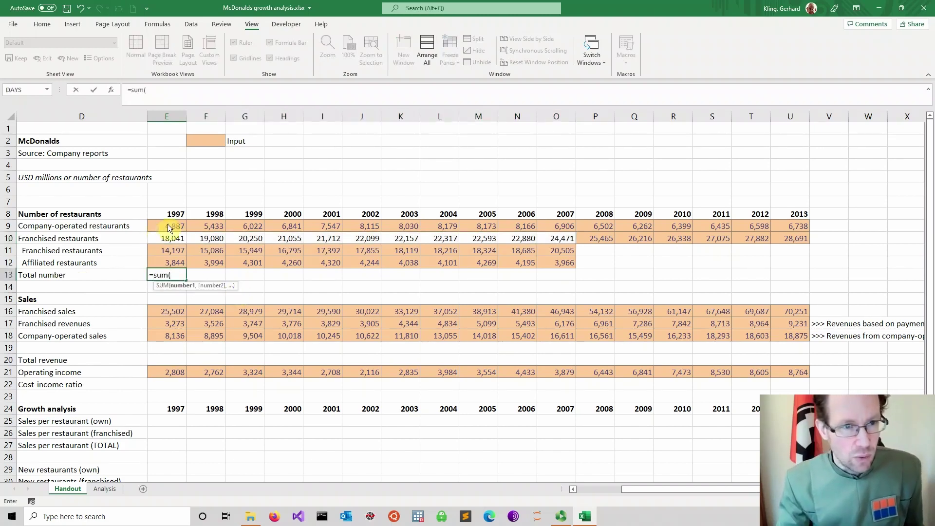
pyautogui.moveTo(168, 226); pyautogui.dragTo(169, 236)
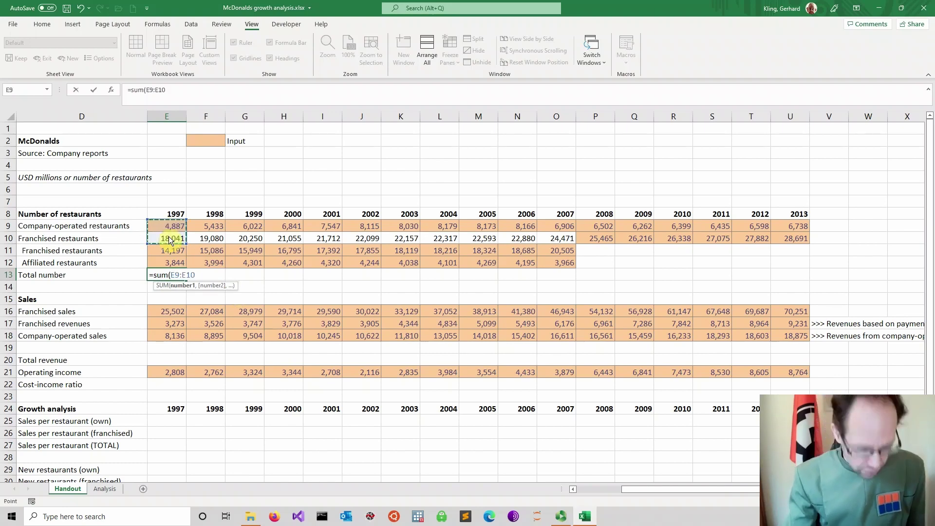
pyautogui.write(')')
pyautogui.press('Return')
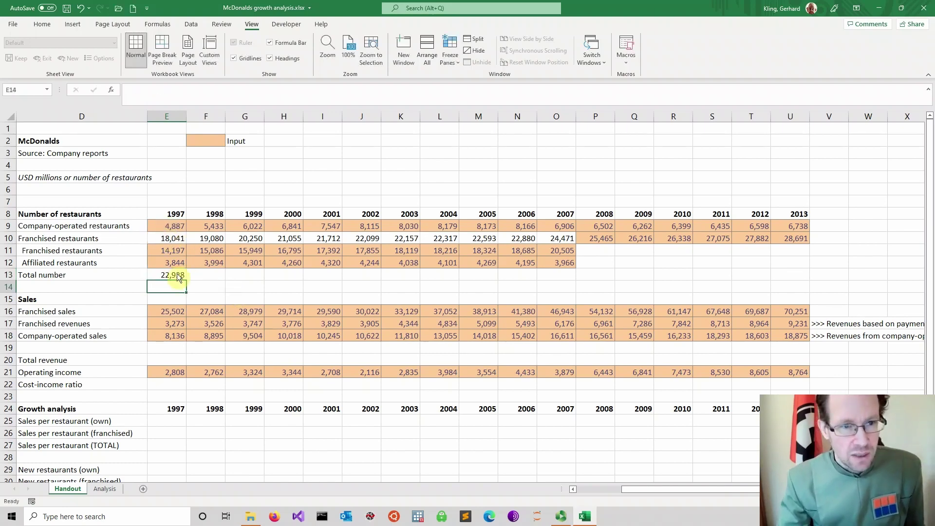
pyautogui.click(178, 278)
pyautogui.moveTo(185, 281); pyautogui.dragTo(793, 281)
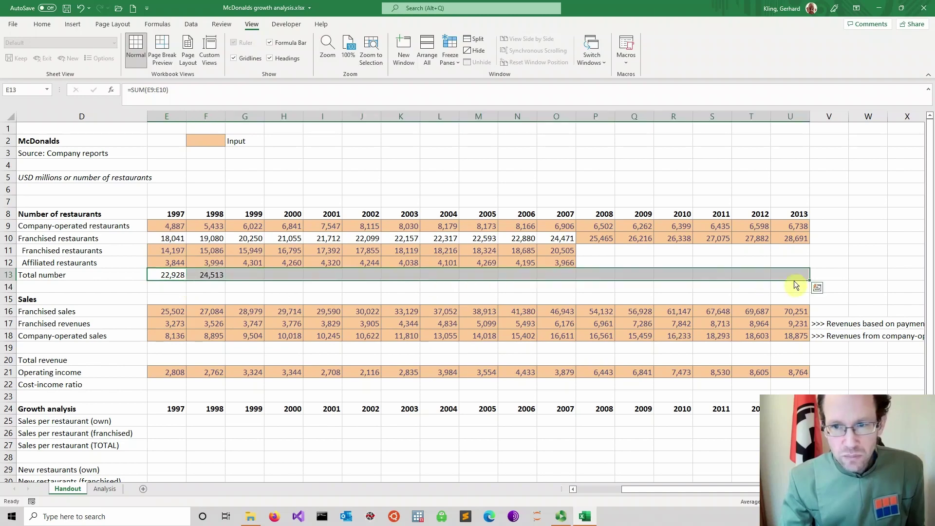
# Calculate the 1998 growth rate of the total number of restaurants in F14 with =(F13-E13)/E13
pyautogui.click(206, 288)
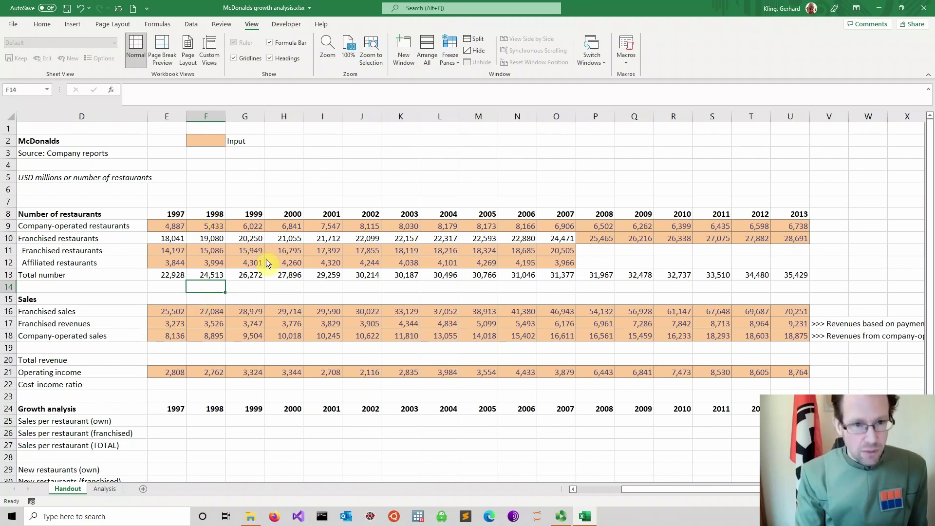
pyautogui.write('=')
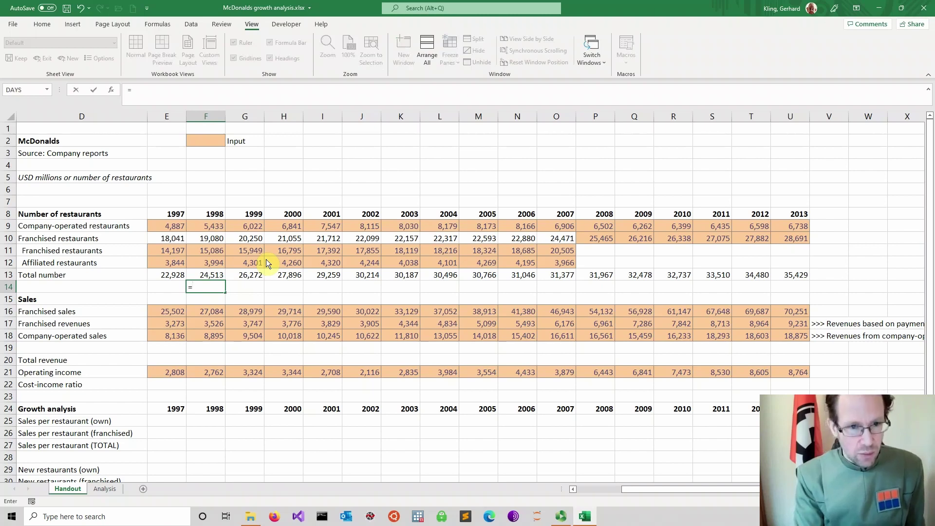
pyautogui.write('(')
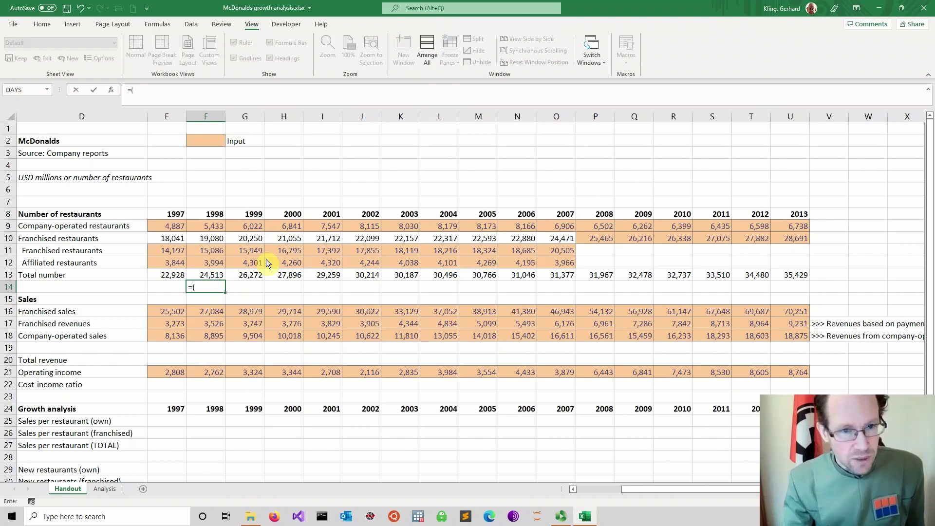
pyautogui.click(202, 279)
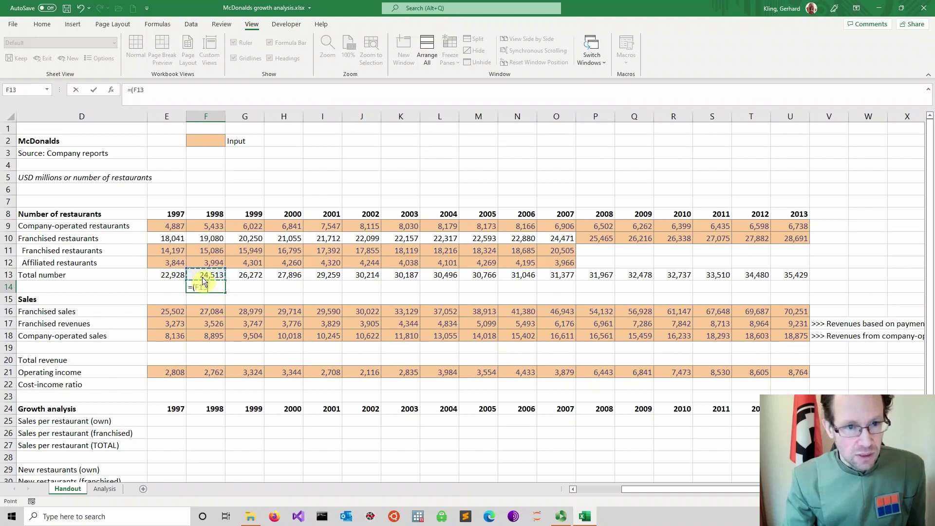
pyautogui.write('-')
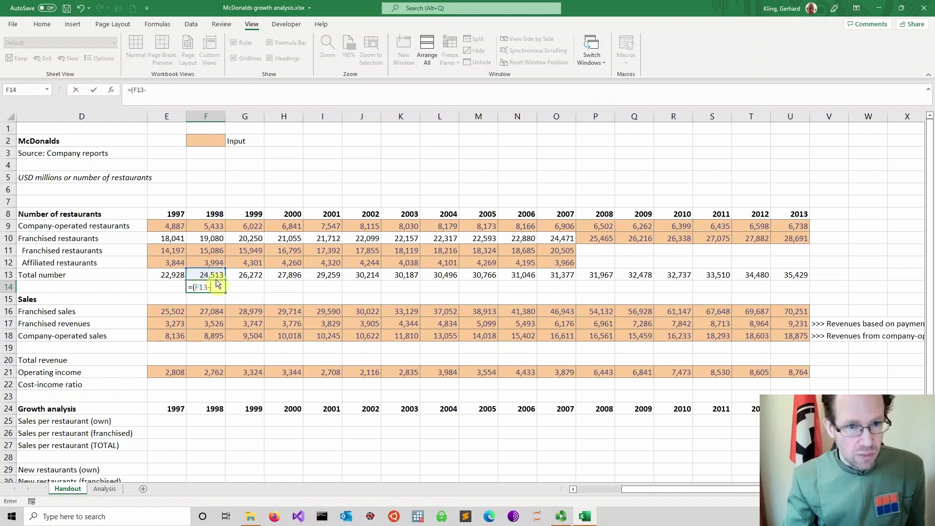
pyautogui.click(173, 276)
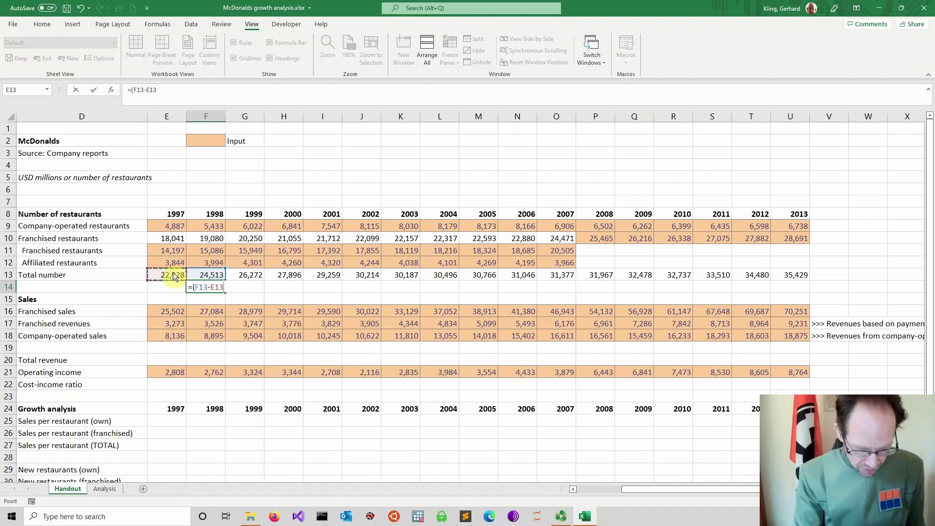
pyautogui.write(')/')
pyautogui.click(170, 276)
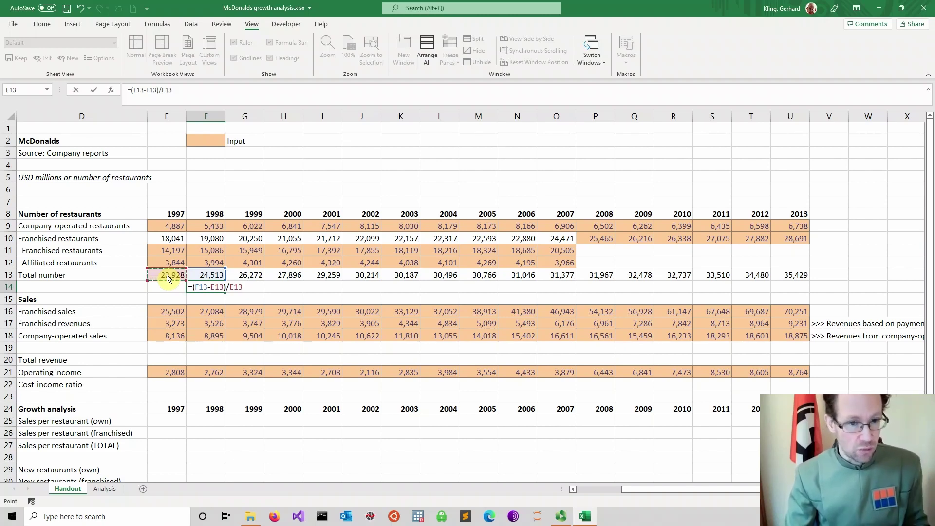
pyautogui.press('Return')
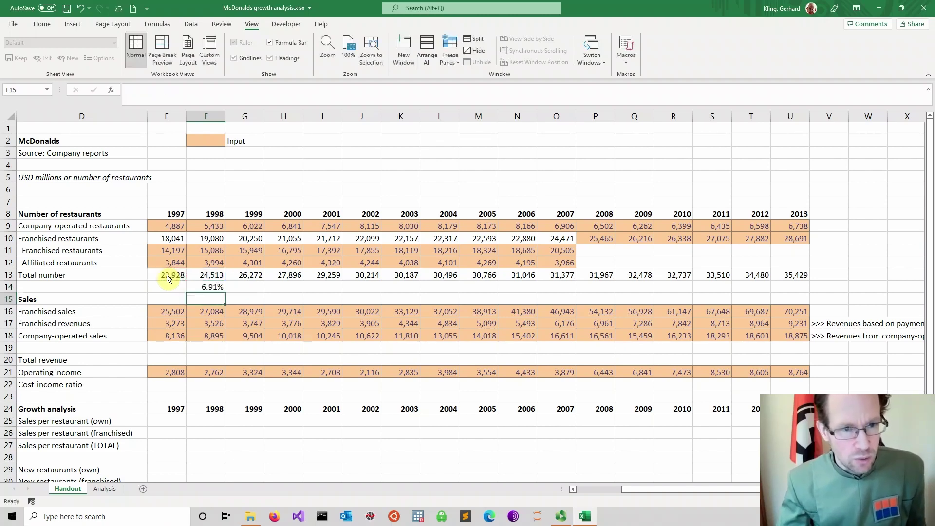
# Compare the General and Percentage number formats for F14 and apply Percentage with two decimal places
pyautogui.click(211, 287)
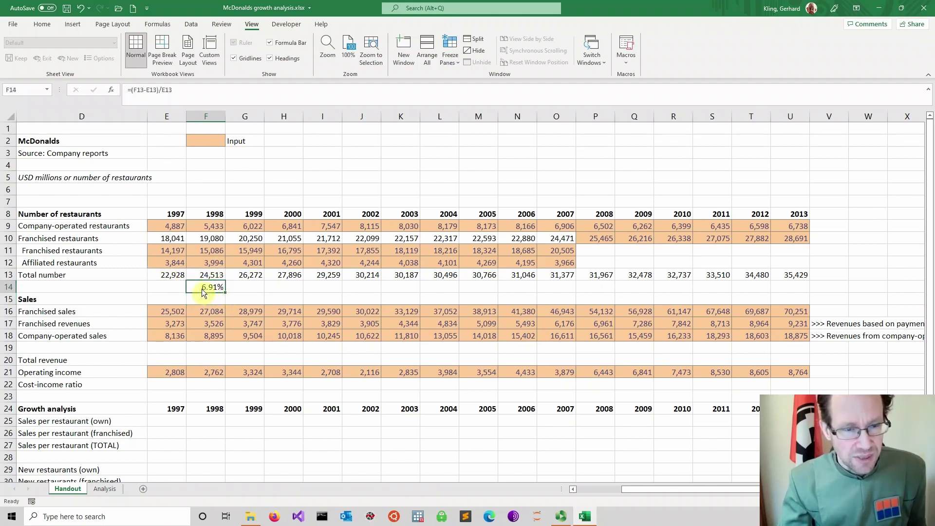
pyautogui.rightClick(208, 288)
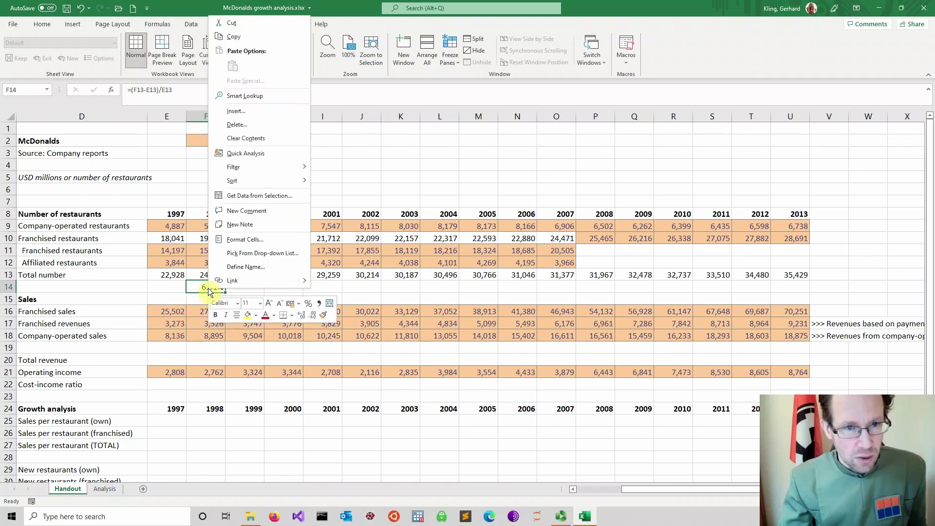
pyautogui.click(244, 243)
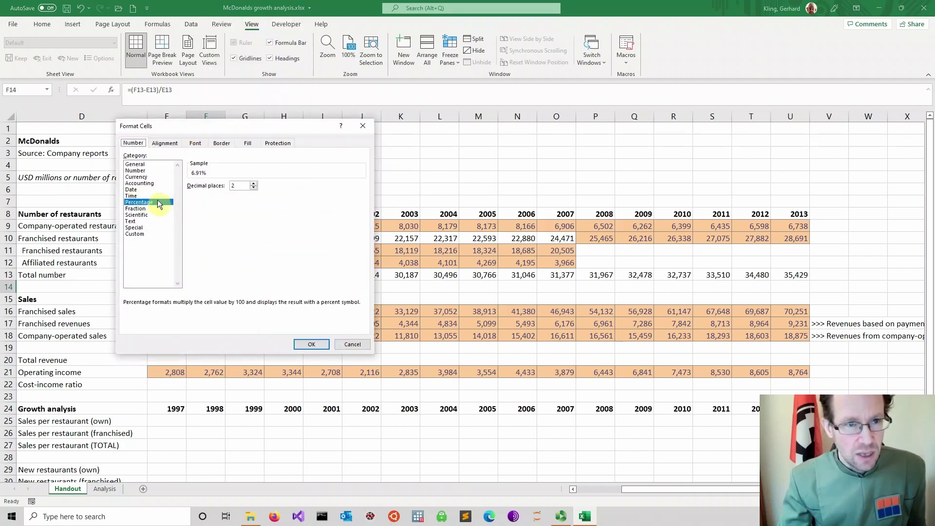
pyautogui.click(145, 163)
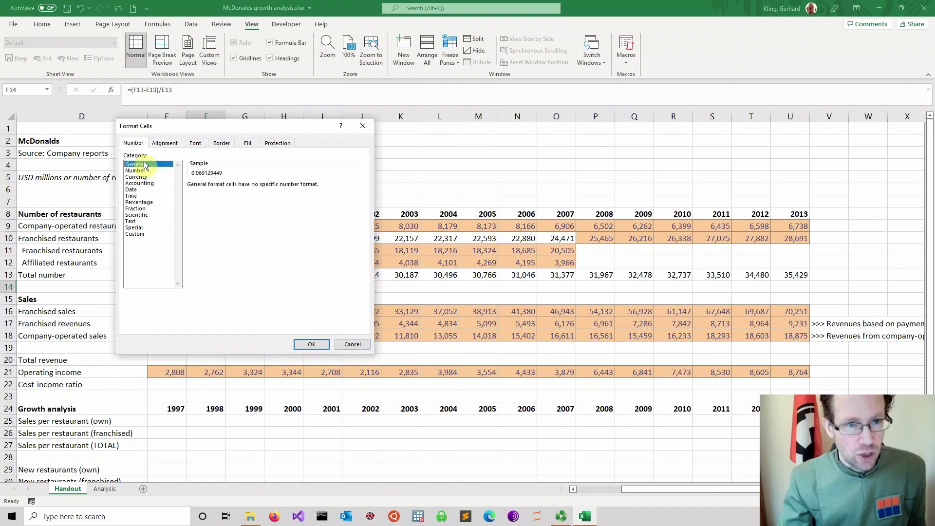
pyautogui.click(151, 202)
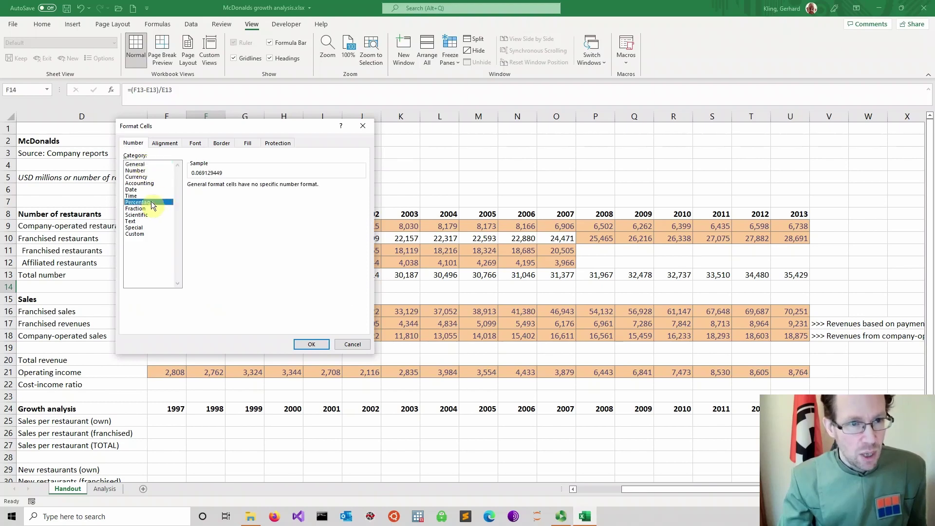
pyautogui.click(311, 345)
pyautogui.click(234, 291)
# Copy the growth rate formula from F14 across the row to 2013 in U14
pyautogui.click(216, 288)
pyautogui.moveTo(225, 292); pyautogui.dragTo(806, 294)
pyautogui.click(212, 288)
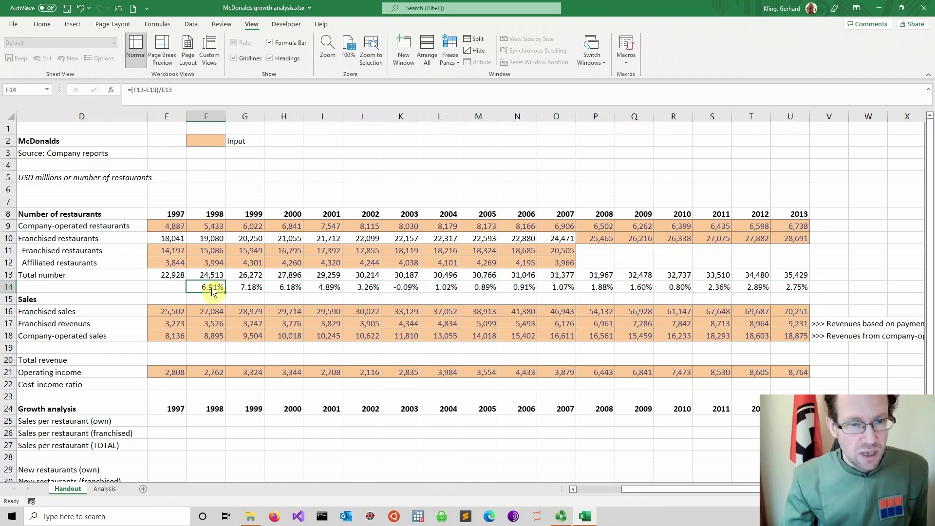
# Check which cells the copied growth rate formulas in G14 and I14 reference
pyautogui.click(247, 290)
pyautogui.click(209, 94)
pyautogui.click(328, 291)
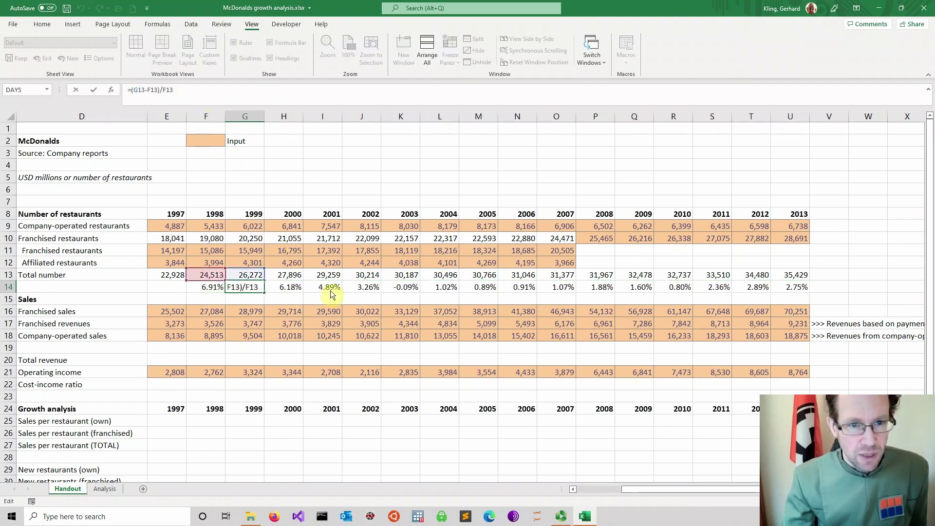
pyautogui.click(235, 90)
pyautogui.click(379, 303)
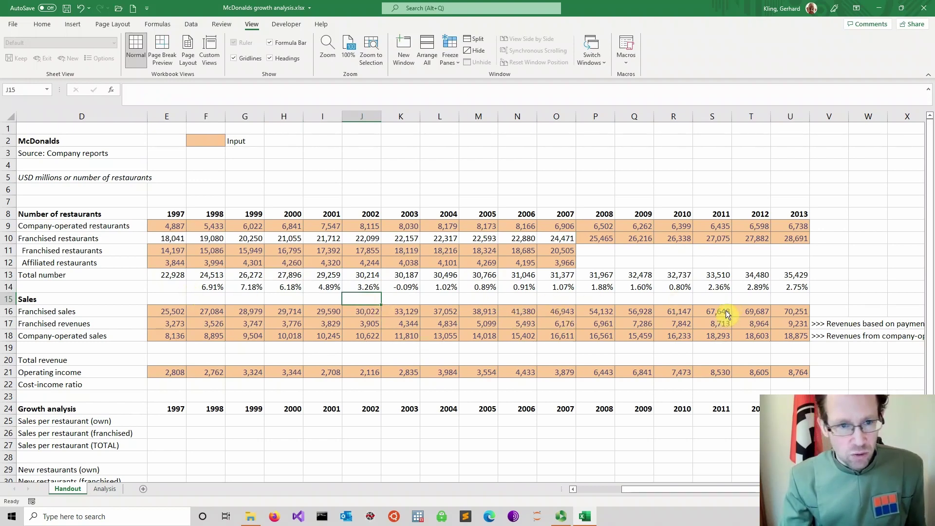
# Insert a basic 2-D line chart of the growth rates in F14:U14
pyautogui.click(209, 287)
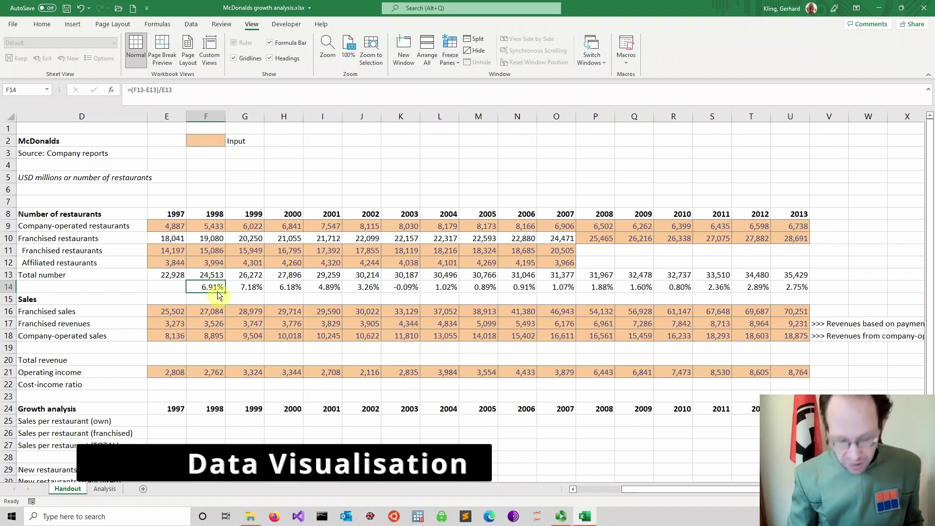
pyautogui.hotkey('ctrl', 'shift', 'Right')
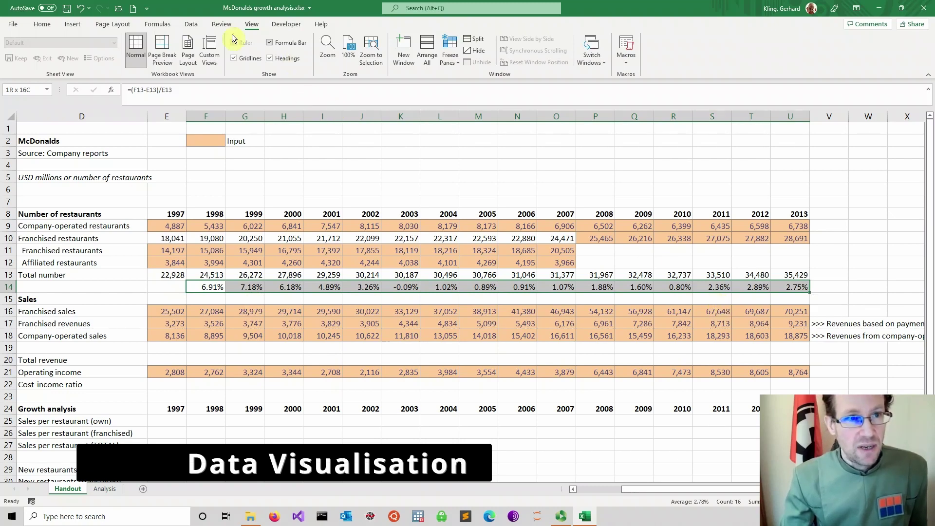
pyautogui.click(77, 27)
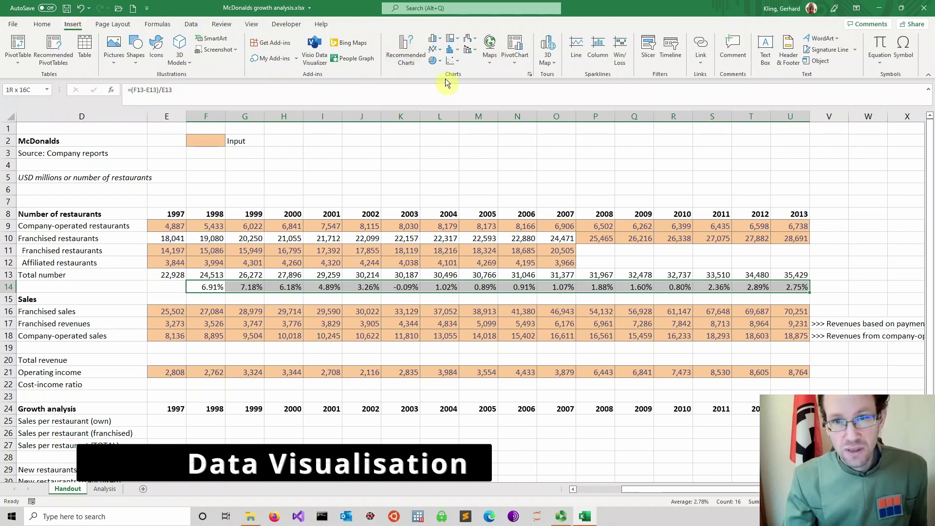
pyautogui.click(396, 60)
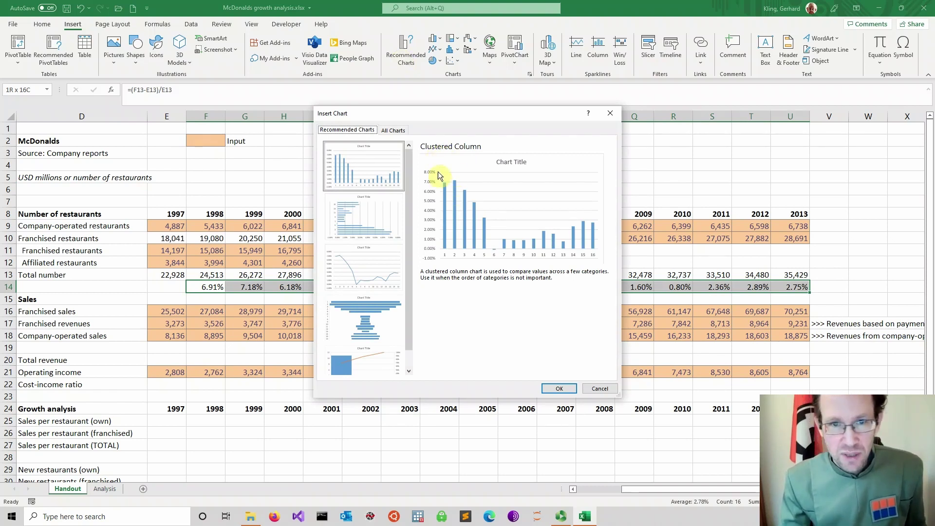
pyautogui.click(614, 115)
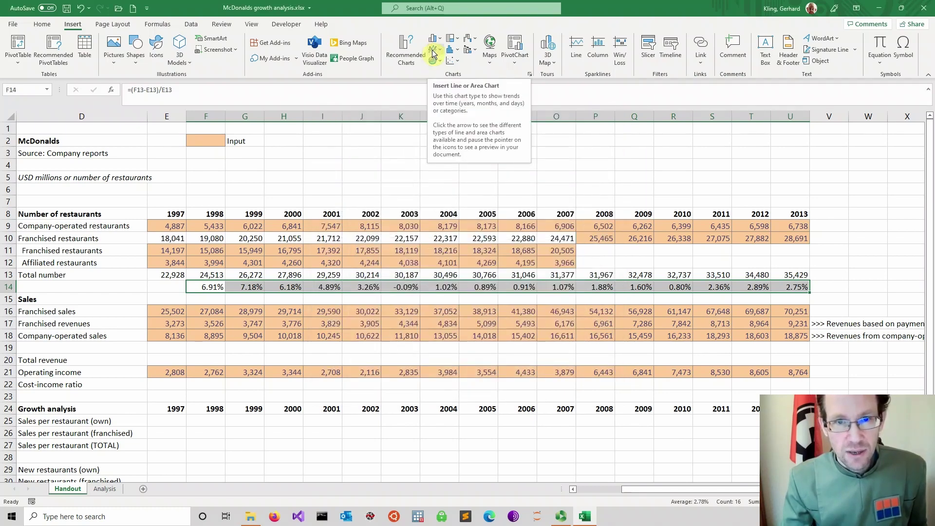
pyautogui.click(432, 51)
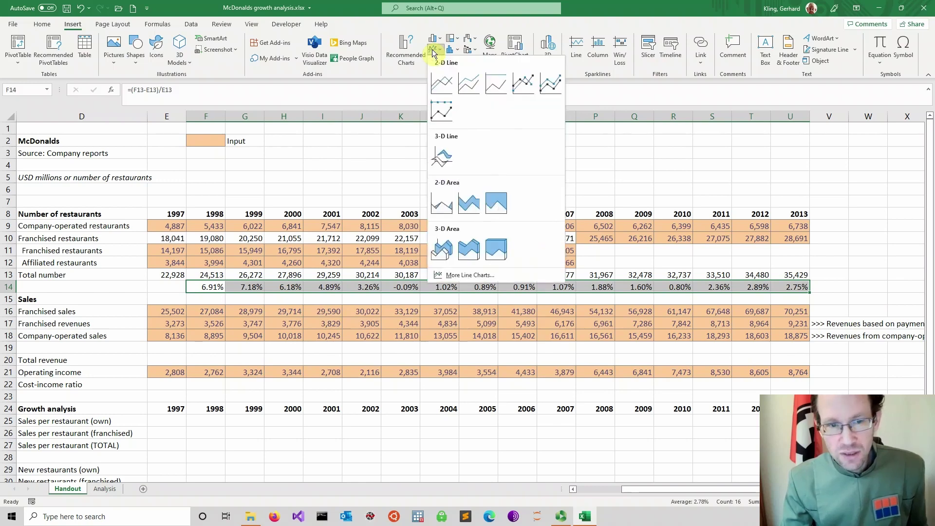
pyautogui.click(447, 90)
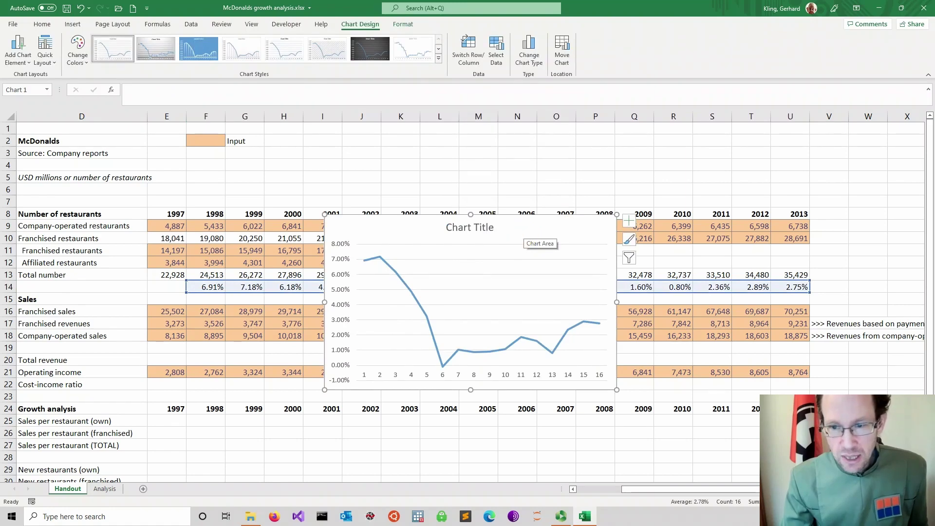
# Move the line chart to a new sheet named Fig1
pyautogui.moveTo(556, 229); pyautogui.dragTo(596, 165)
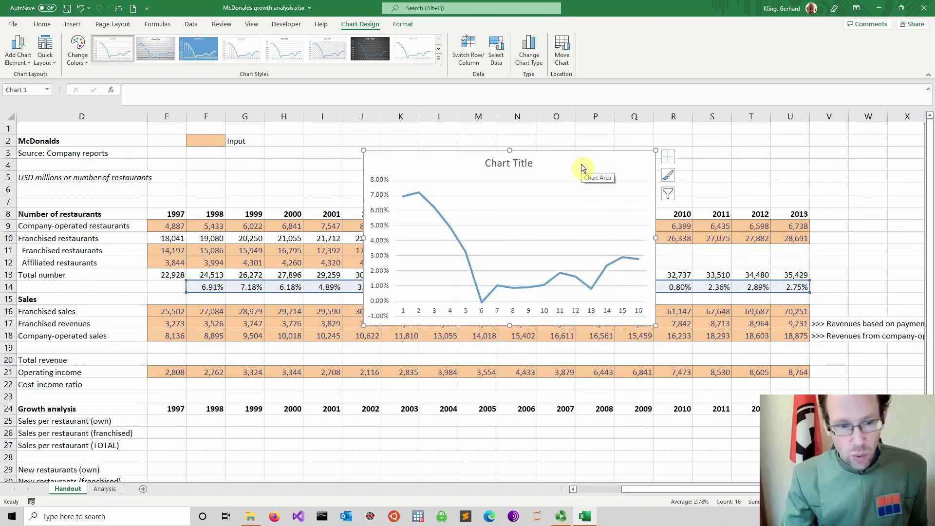
pyautogui.rightClick(581, 165)
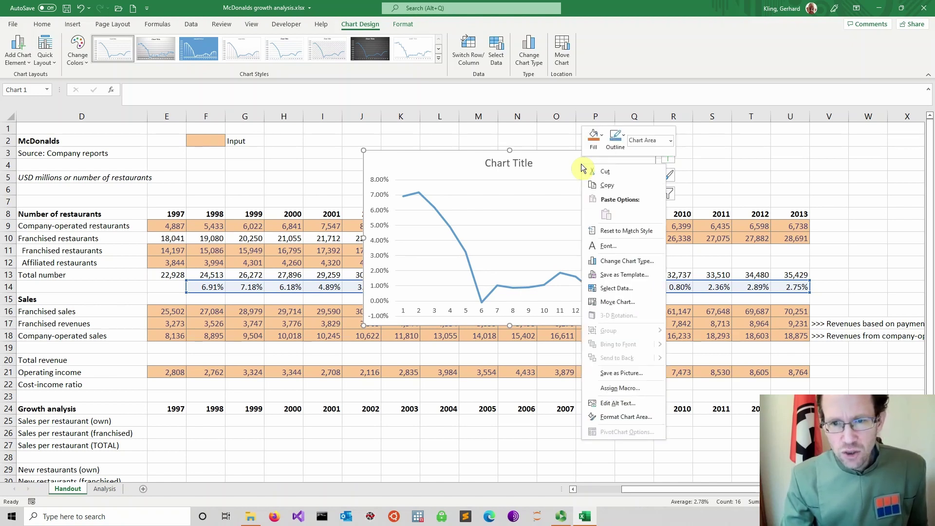
pyautogui.click(614, 303)
pyautogui.click(547, 288)
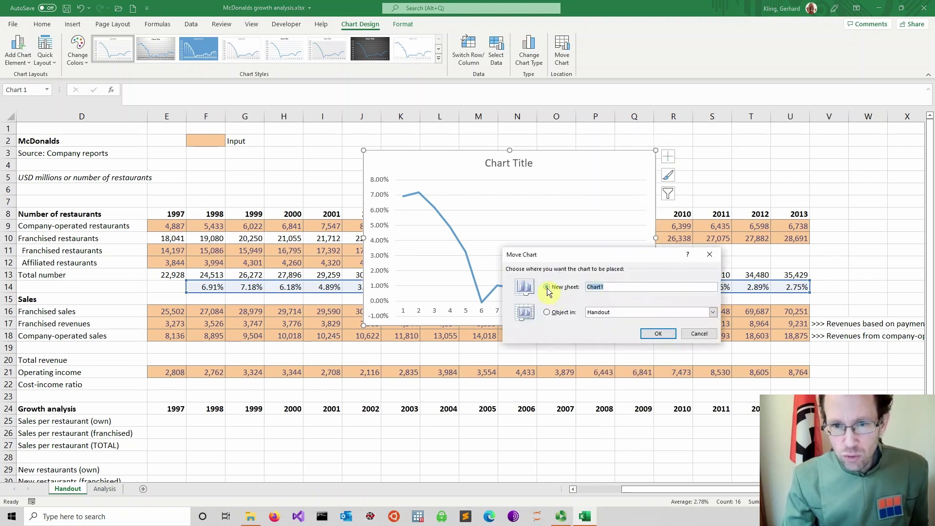
pyautogui.write('Fig1')
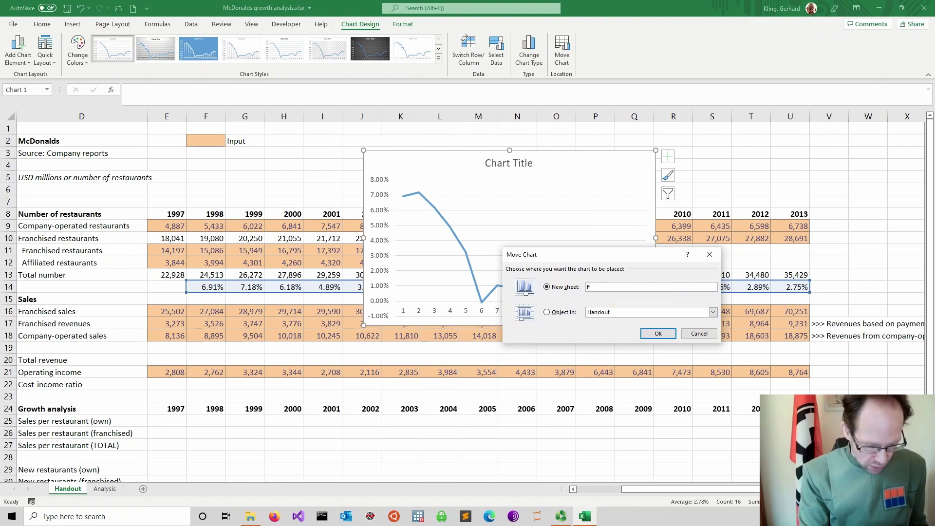
pyautogui.click(658, 334)
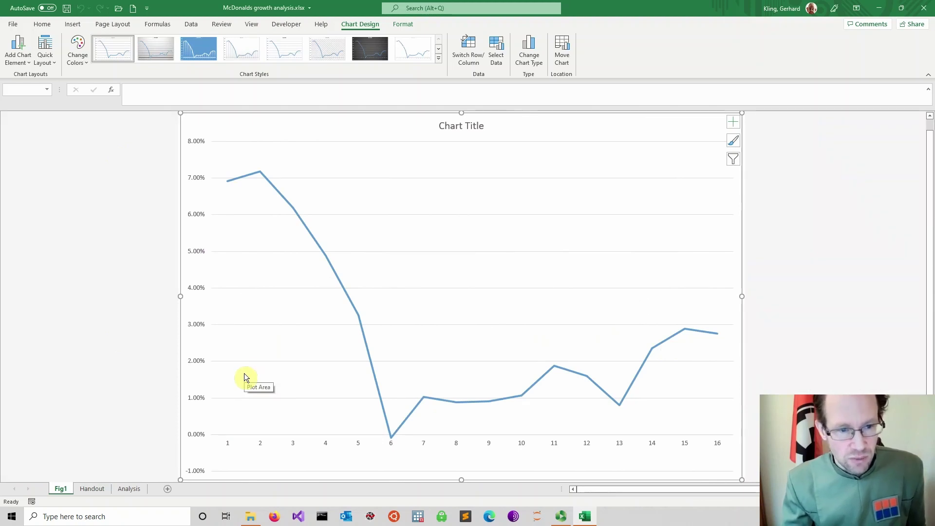
# Change the chart title to "Growth rates"
pyautogui.click(448, 127)
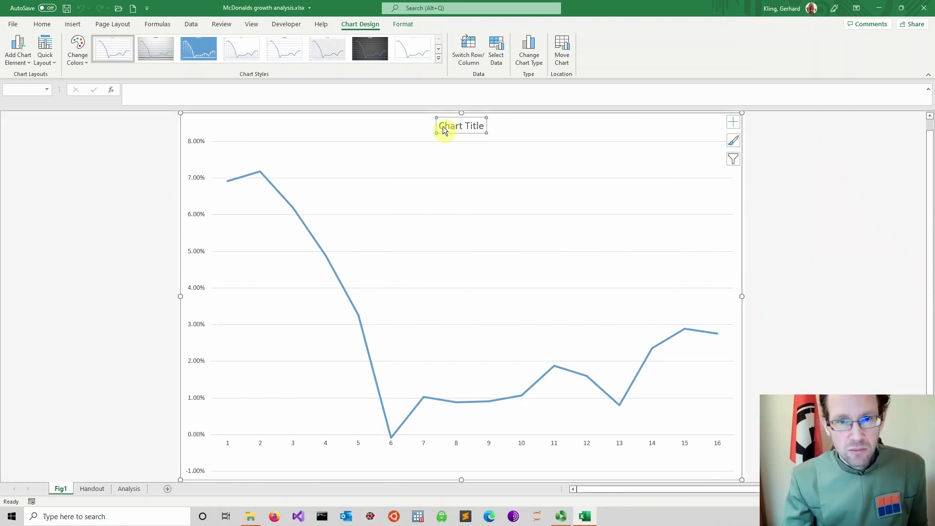
pyautogui.moveTo(443, 126); pyautogui.dragTo(484, 129)
pyautogui.write('Gro')
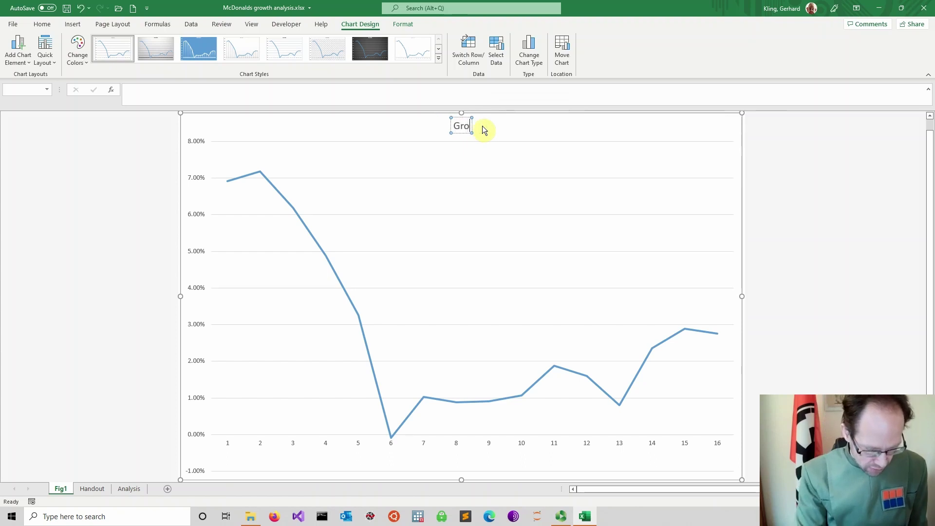
pyautogui.write('wth rates')
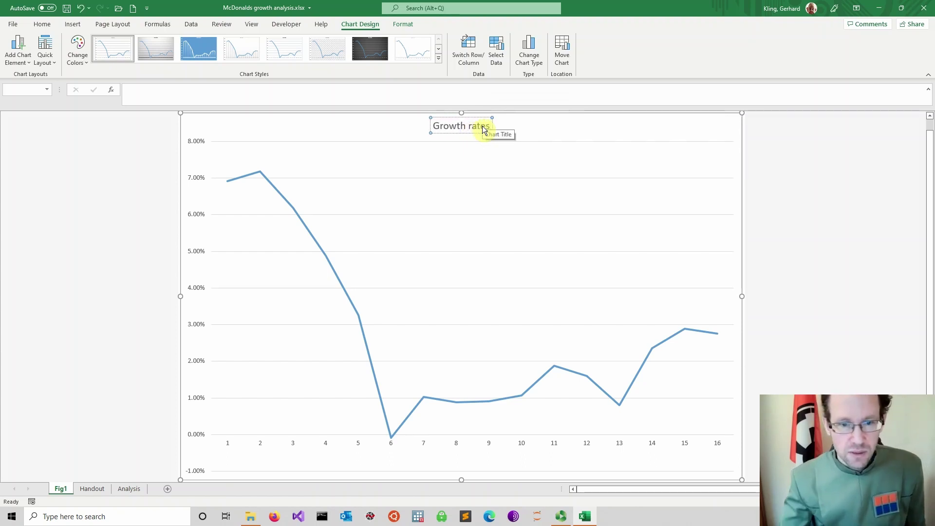
# Set the chart's horizontal axis labels to the years 1998 to 2013 in Handout cells F8:U8
pyautogui.click(463, 458)
pyautogui.rightClick(463, 458)
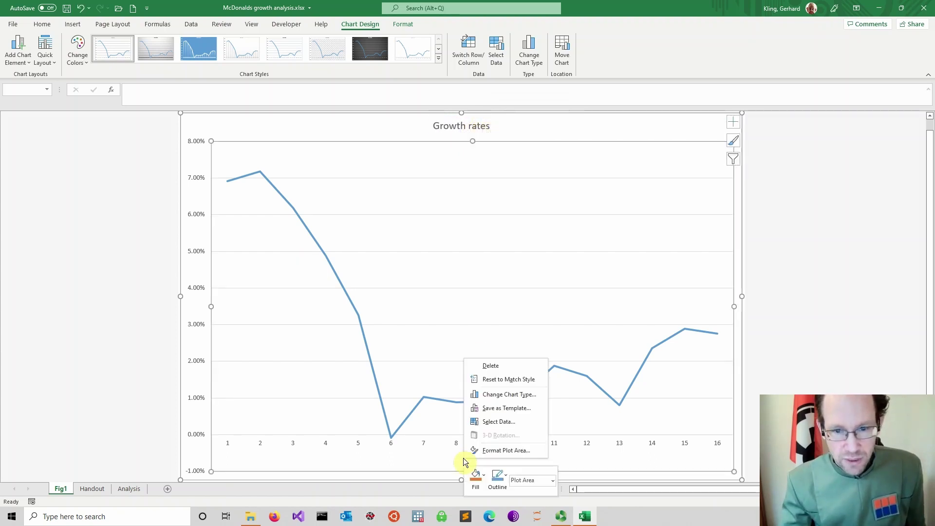
pyautogui.click(524, 420)
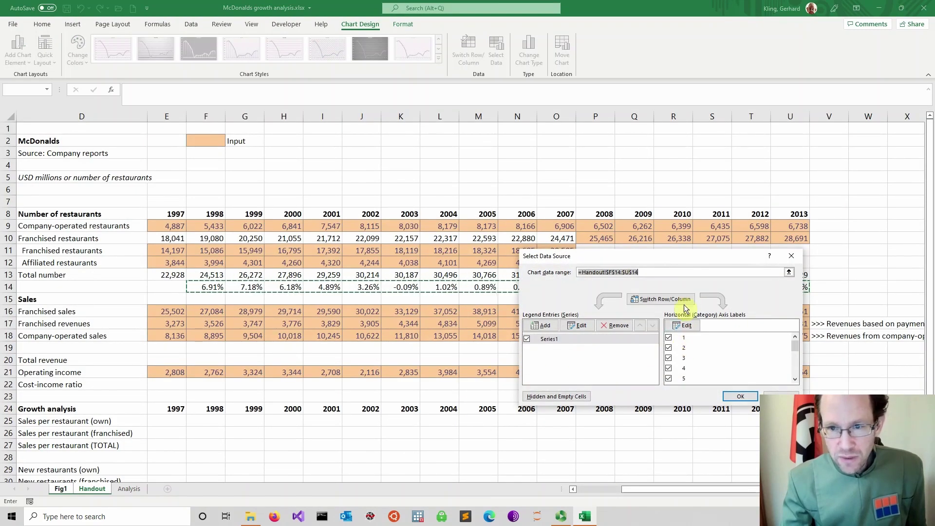
pyautogui.click(684, 325)
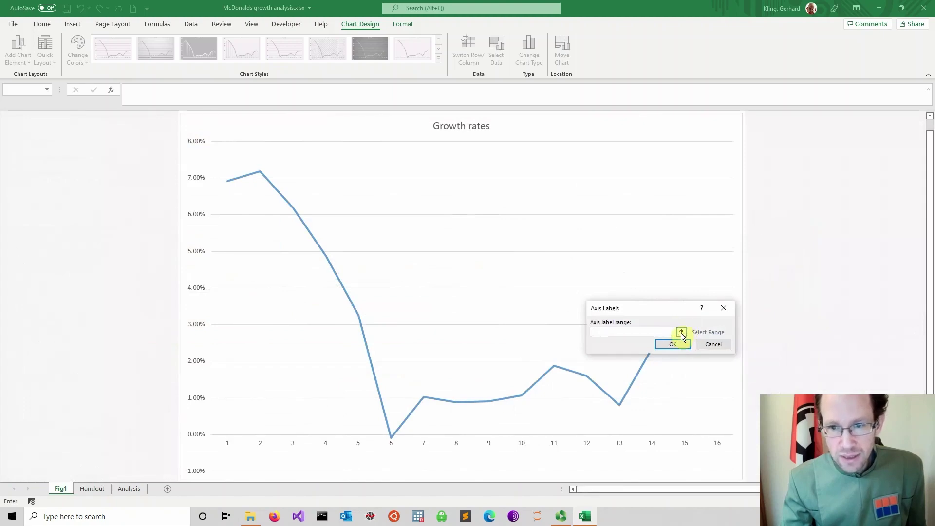
pyautogui.click(681, 332)
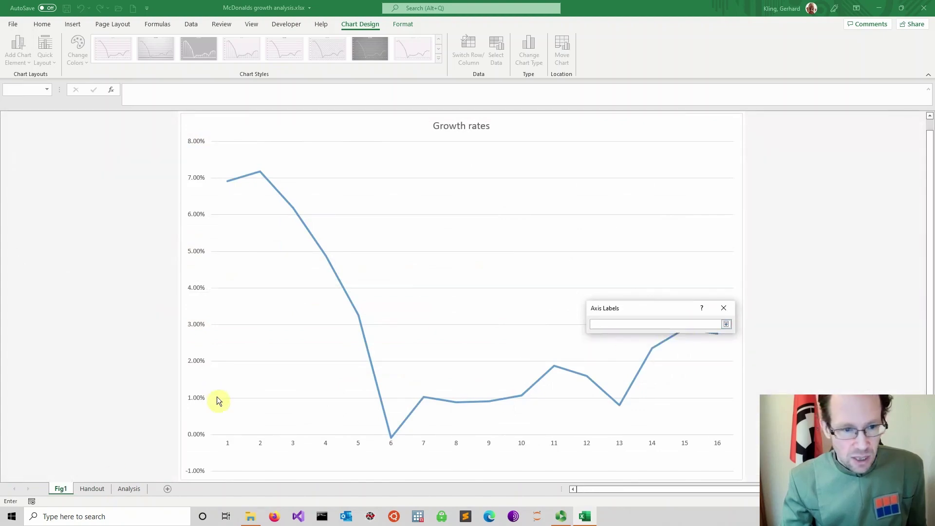
pyautogui.click(97, 489)
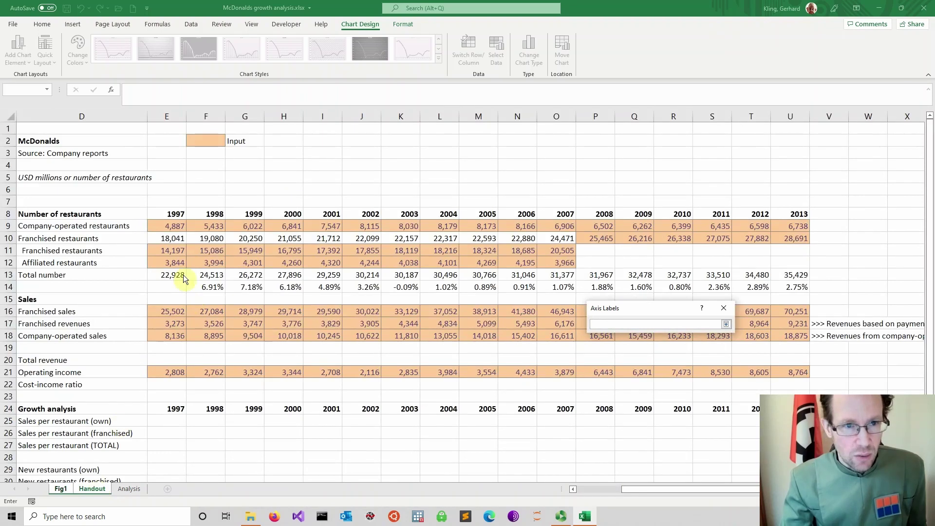
pyautogui.moveTo(209, 214); pyautogui.dragTo(788, 218)
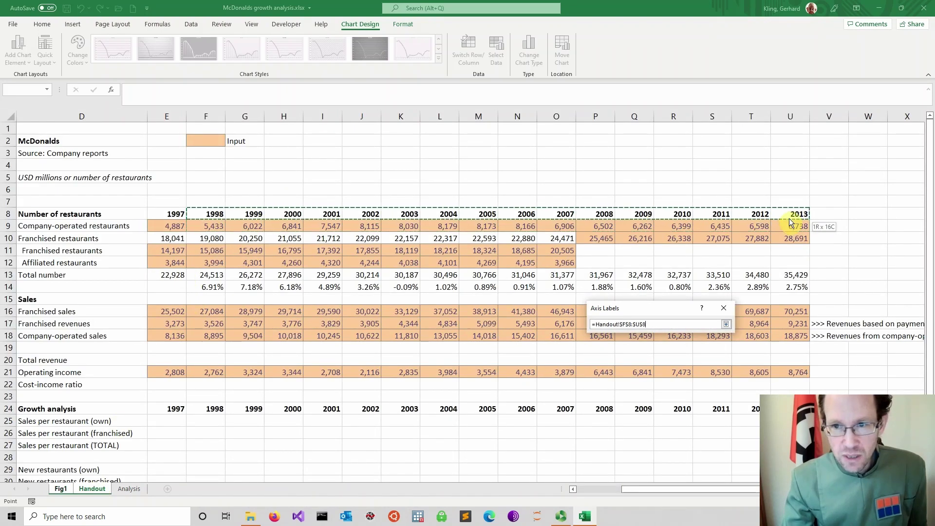
pyautogui.click(725, 324)
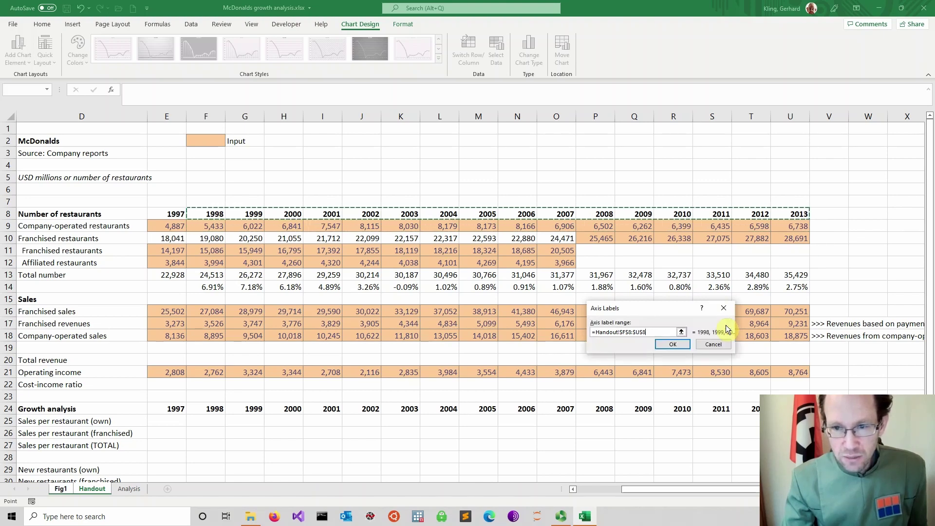
pyautogui.click(665, 346)
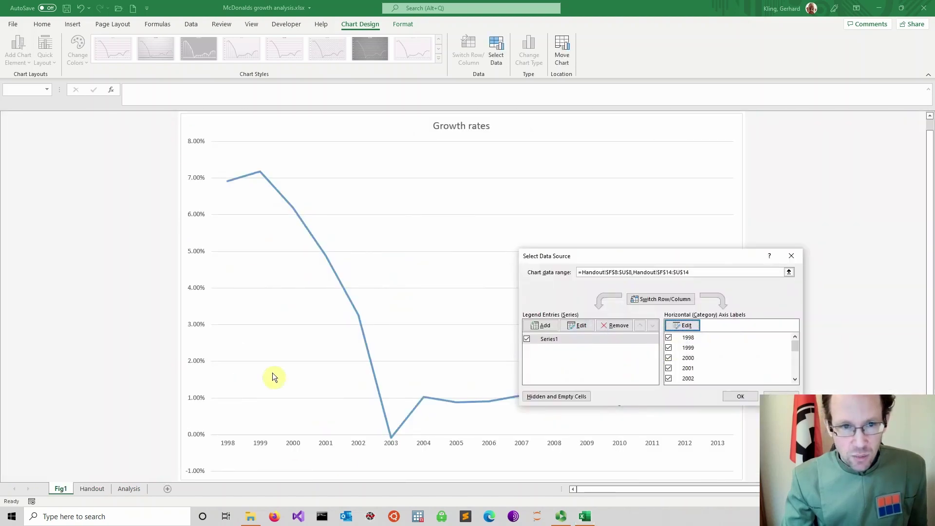
pyautogui.click(738, 397)
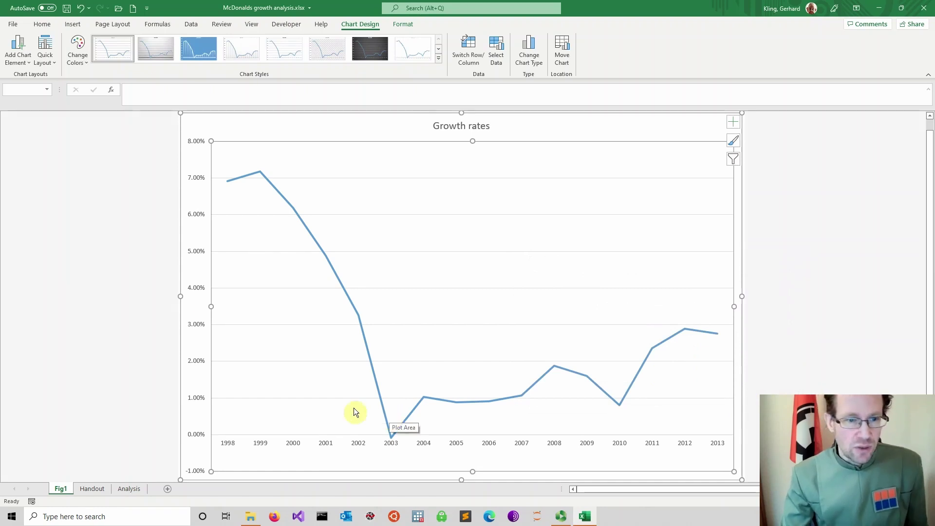
# Apply the fourth chart style, with vertical drop lines and no horizontal gridlines, to the growth rates chart
pyautogui.click(361, 325)
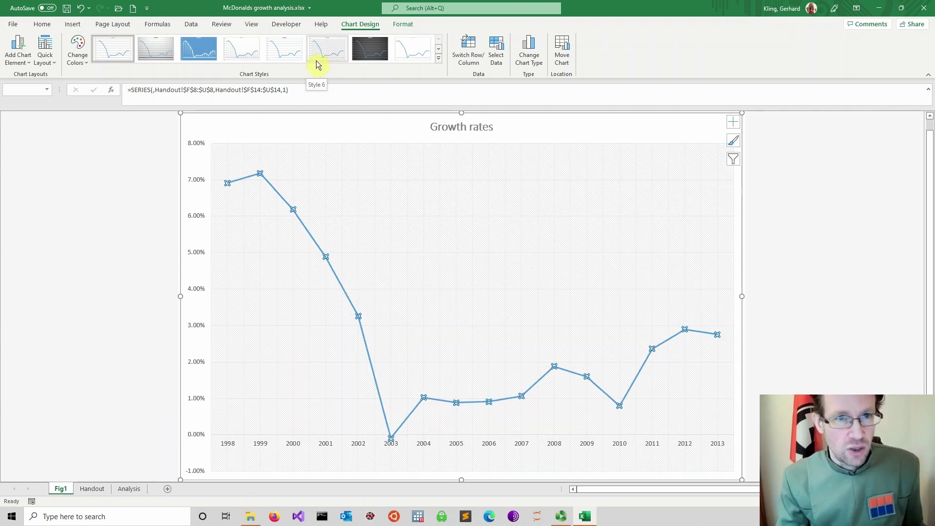
pyautogui.click(246, 57)
pyautogui.click(378, 266)
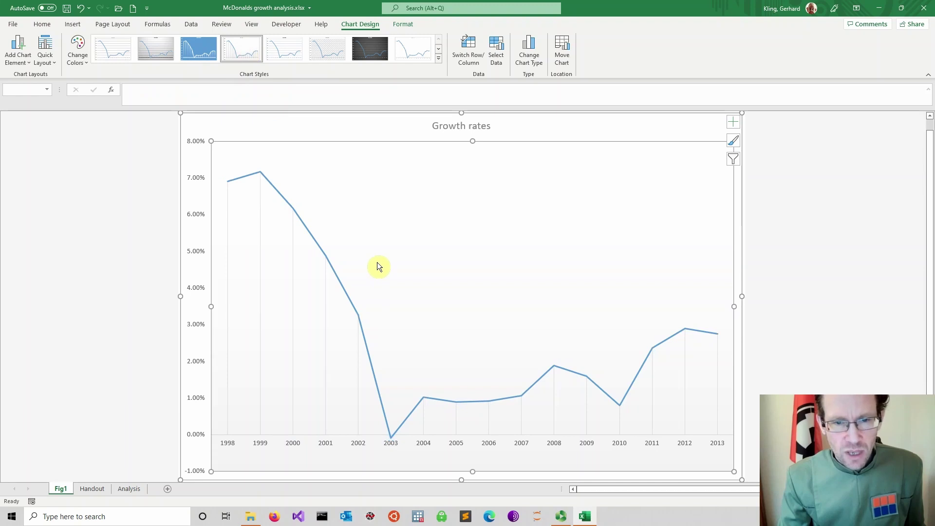
# Format the growth rates data series with the standard dark blue line color
pyautogui.click(341, 289)
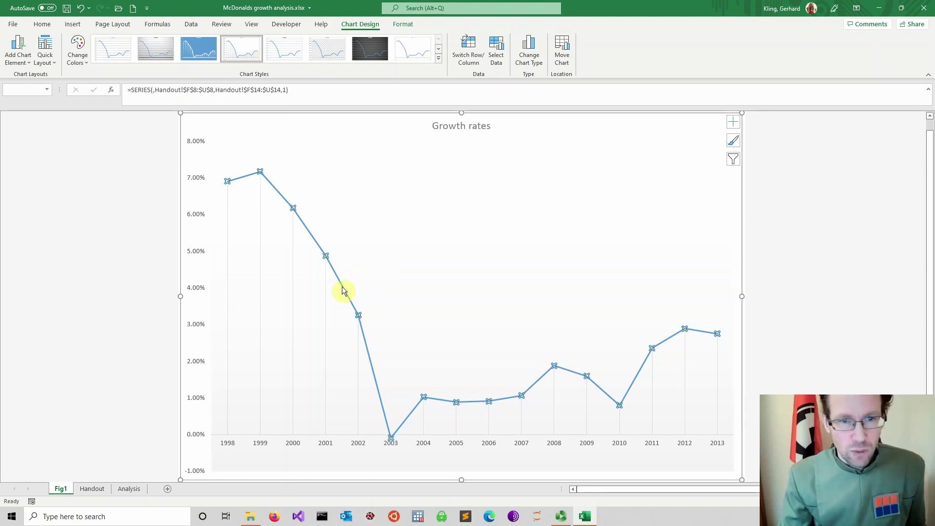
pyautogui.rightClick(344, 290)
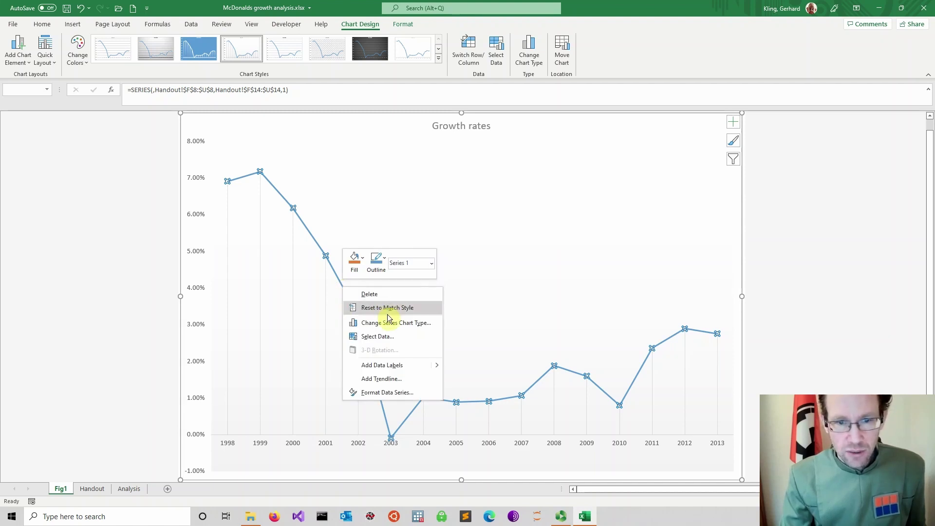
pyautogui.click(387, 392)
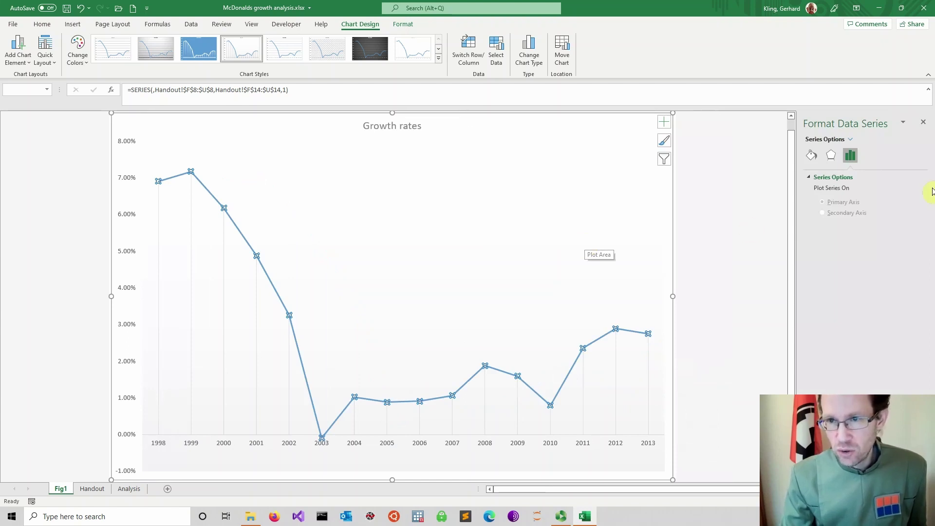
pyautogui.click(811, 156)
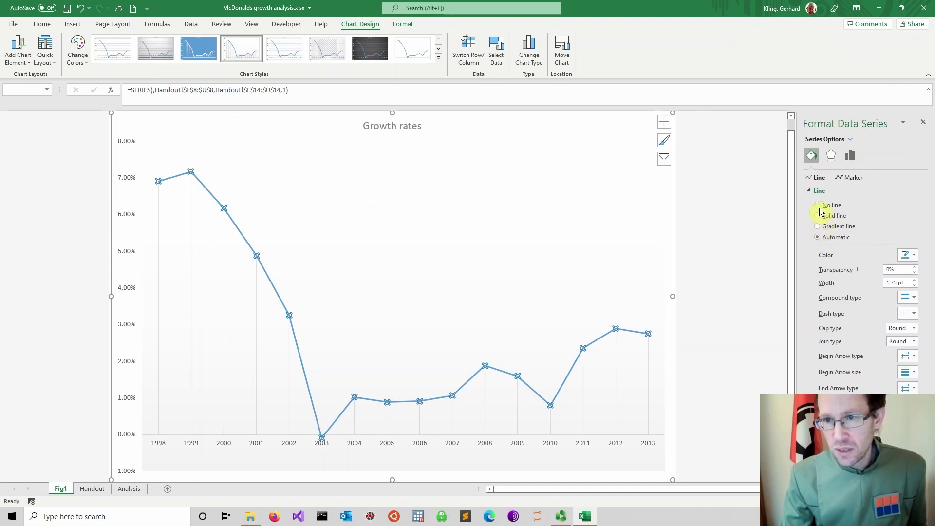
pyautogui.click(912, 255)
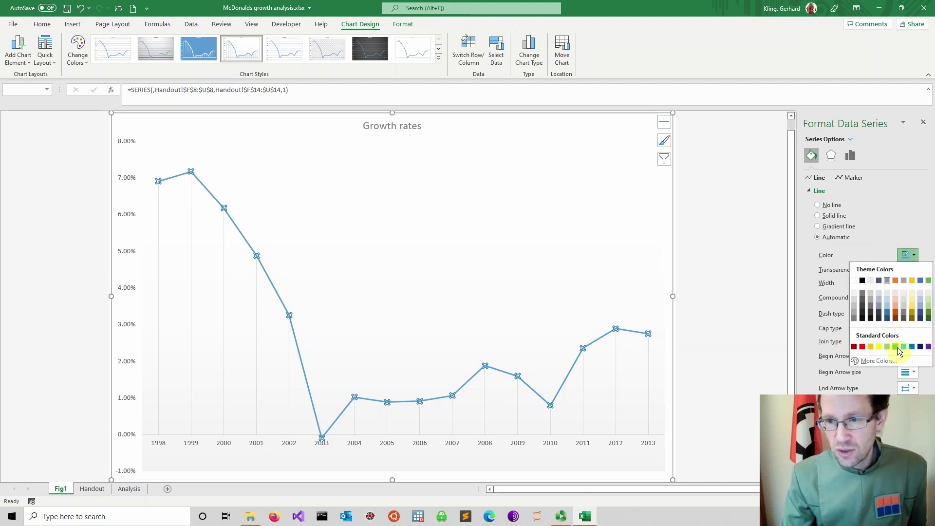
pyautogui.click(919, 347)
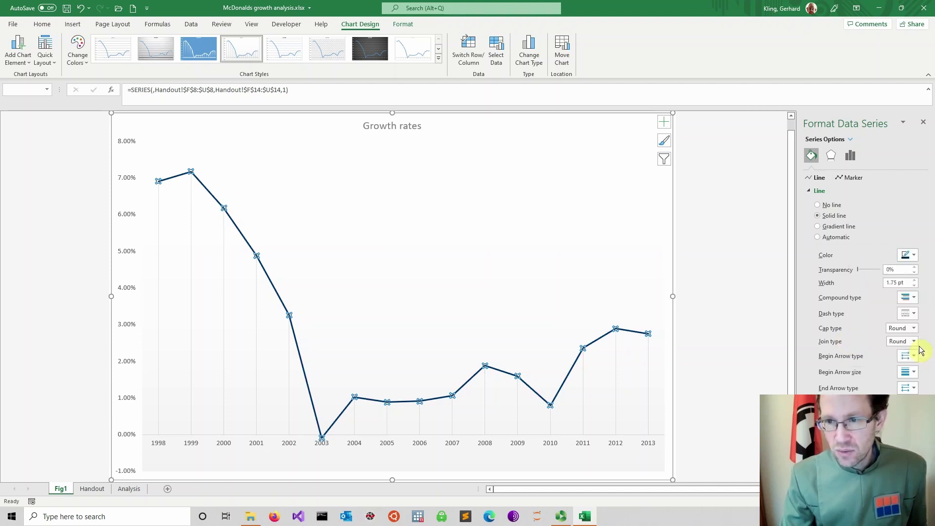
pyautogui.click(602, 216)
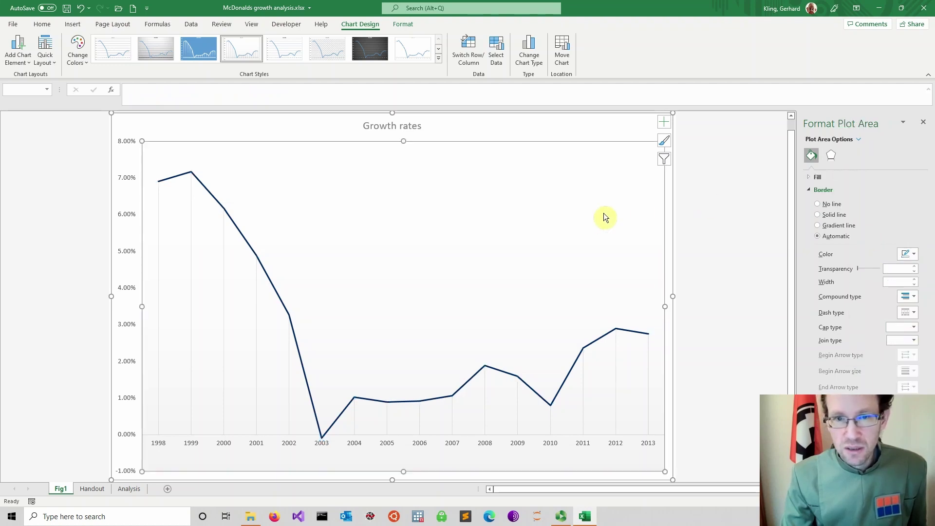
# Close the plot area formatting options and go to the Growth analysis section of the Handout sheet
pyautogui.click(923, 122)
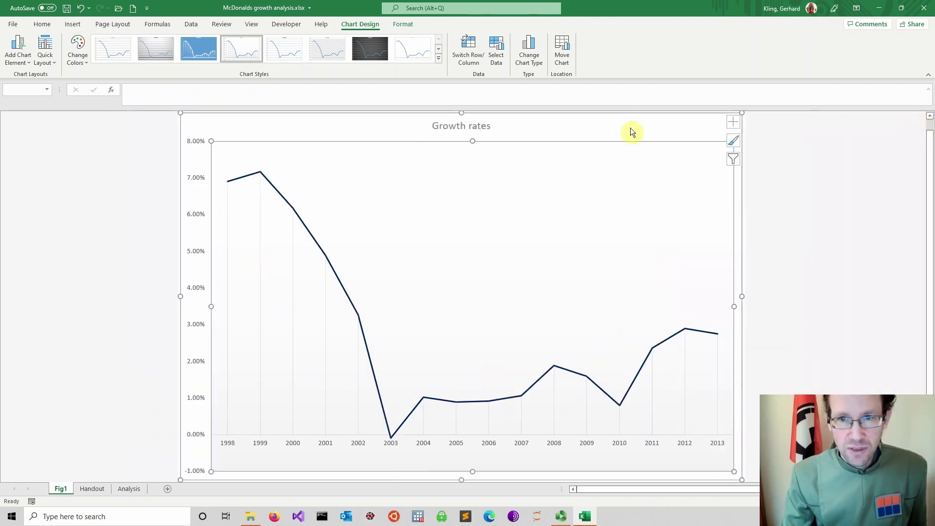
pyautogui.click(630, 128)
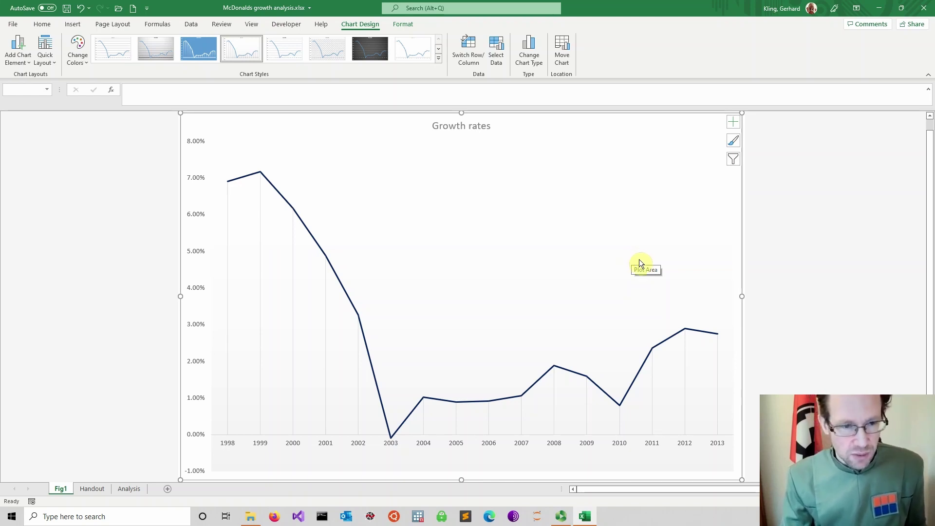
pyautogui.click(93, 488)
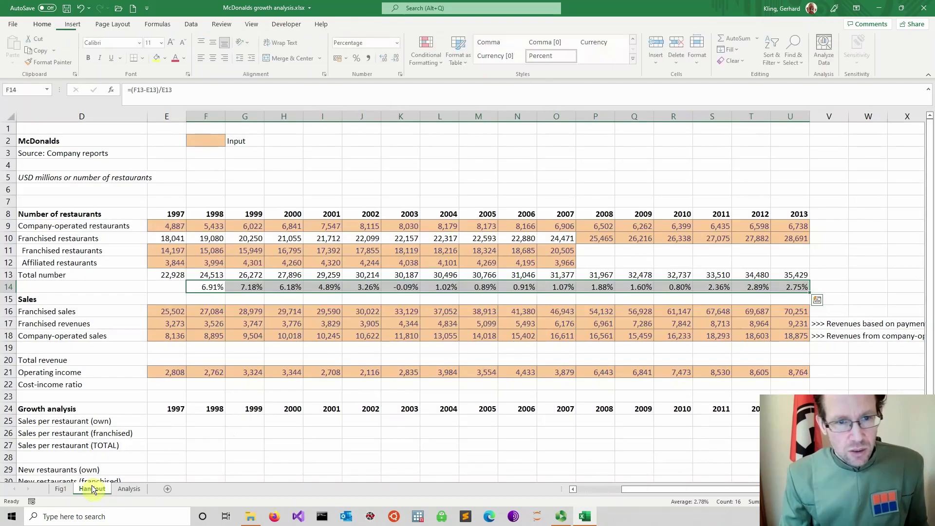
pyautogui.click(252, 422)
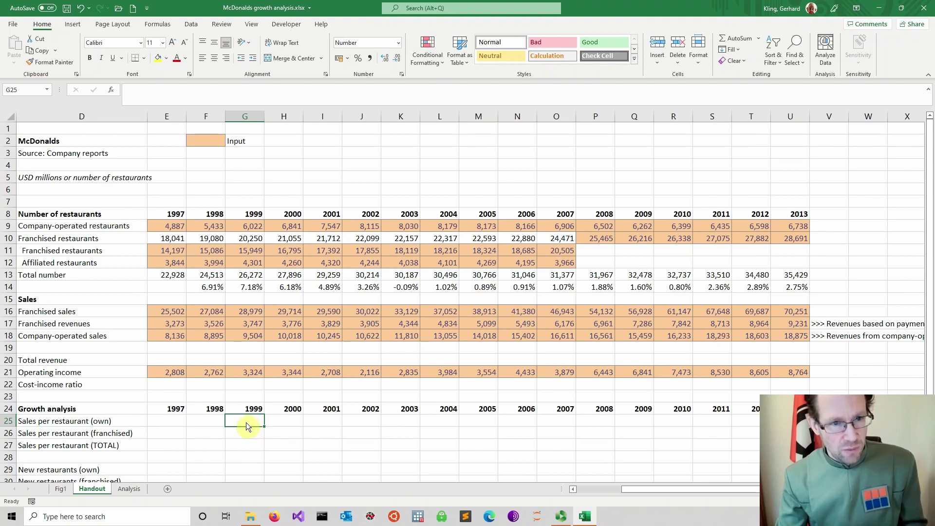
# Review the Analysis sheet's calculations and charts, from sales per restaurant down to the value drivers
pyautogui.click(130, 489)
pyautogui.click(287, 380)
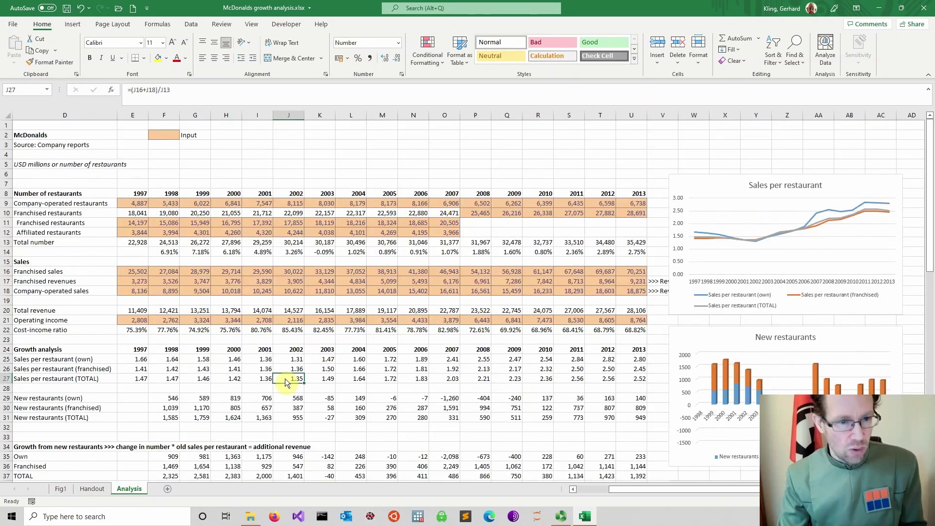
pyautogui.scroll(-8, 284, 379)
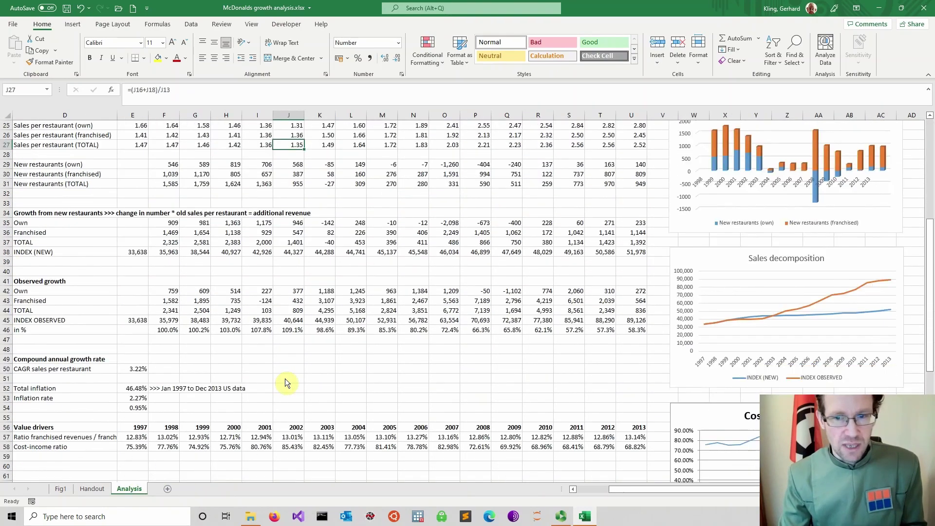
pyautogui.scroll(-3, 285, 383)
pyautogui.scroll(11, 285, 380)
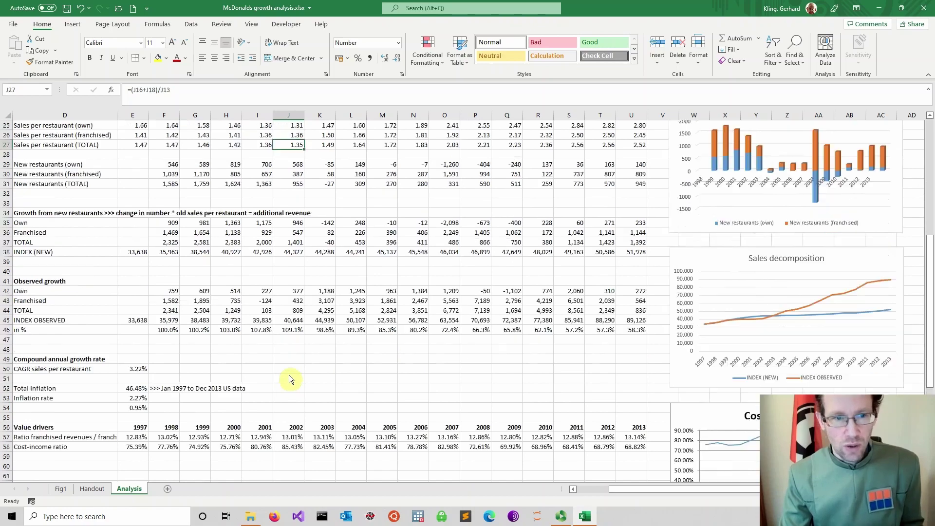